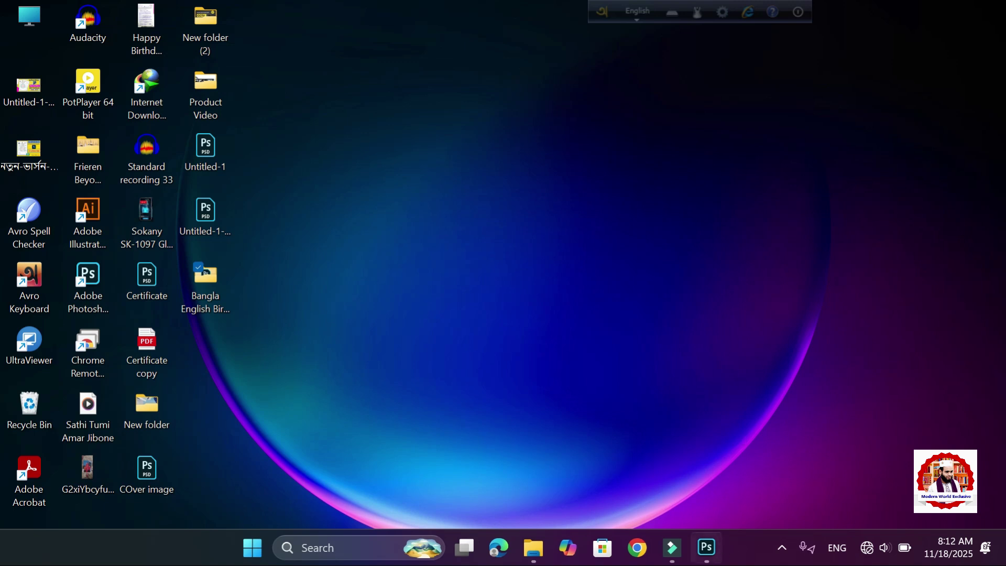
- Open the Bangla English Birth Certificate 2025 folder, look over the PSD and Font zip, then show the desktop
mouse_move(710, 562)
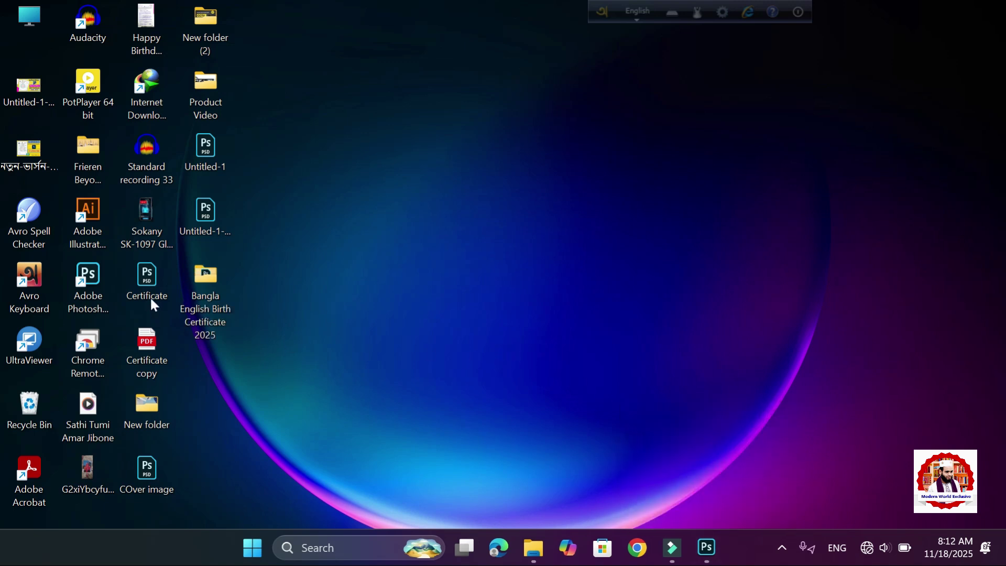
double_click(202, 285)
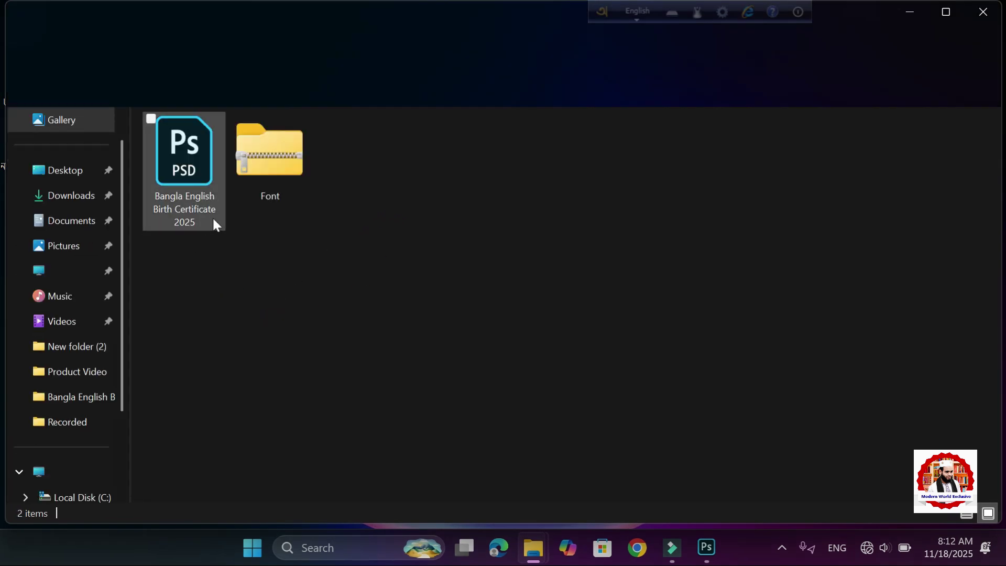
left_click_drag(256, 242, 333, 199)
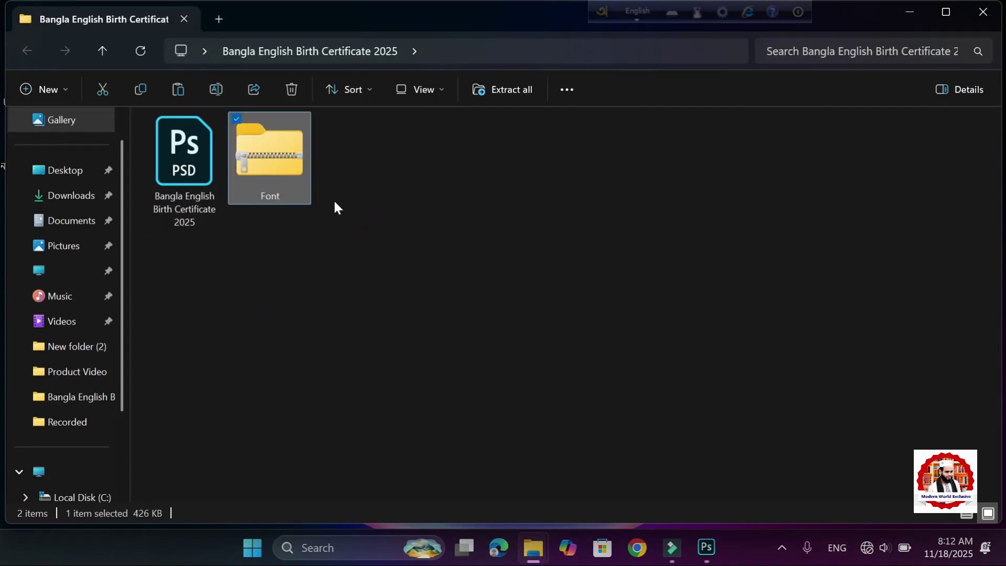
left_click(337, 199)
left_click(159, 194)
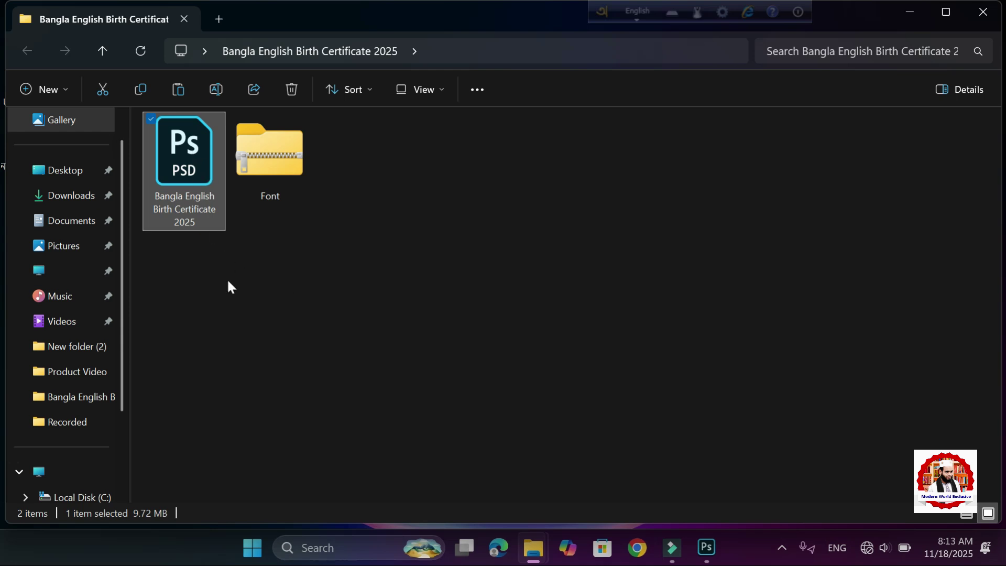
left_click_drag(338, 142, 276, 216)
left_click(322, 322)
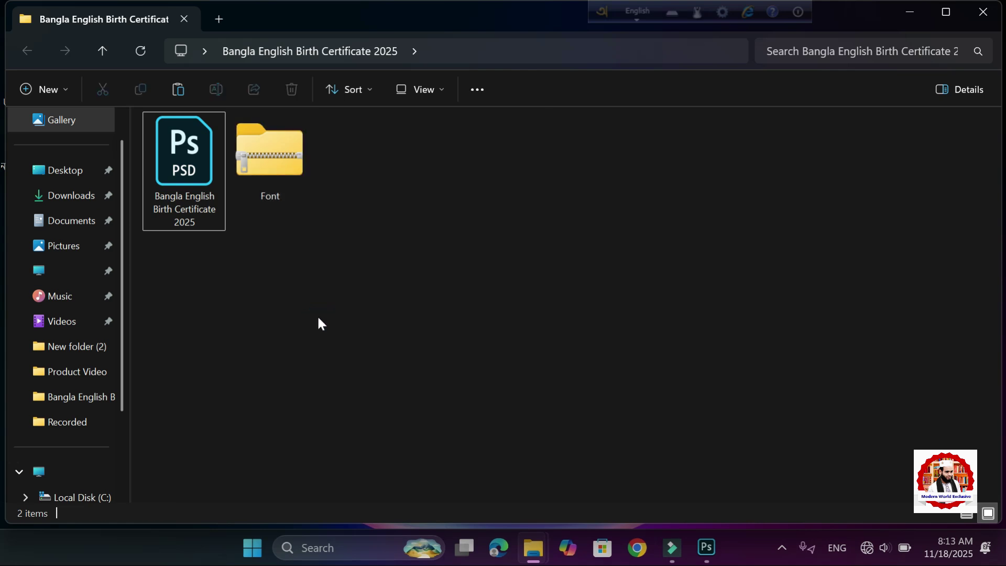
key("super+d")
- Bring Bangla English Birth Certificate 2025.psd to the front, zoom in, and pick the Horizontal Type tool
left_click(707, 547)
scroll(382, 291, "up", 2)
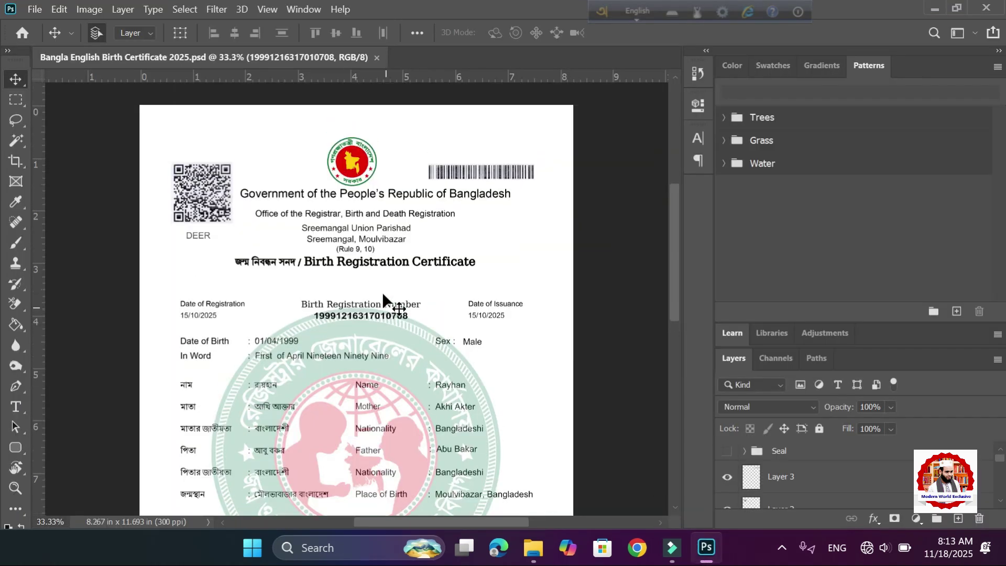
scroll(377, 293, "down", 2)
scroll(376, 291, "up", 1)
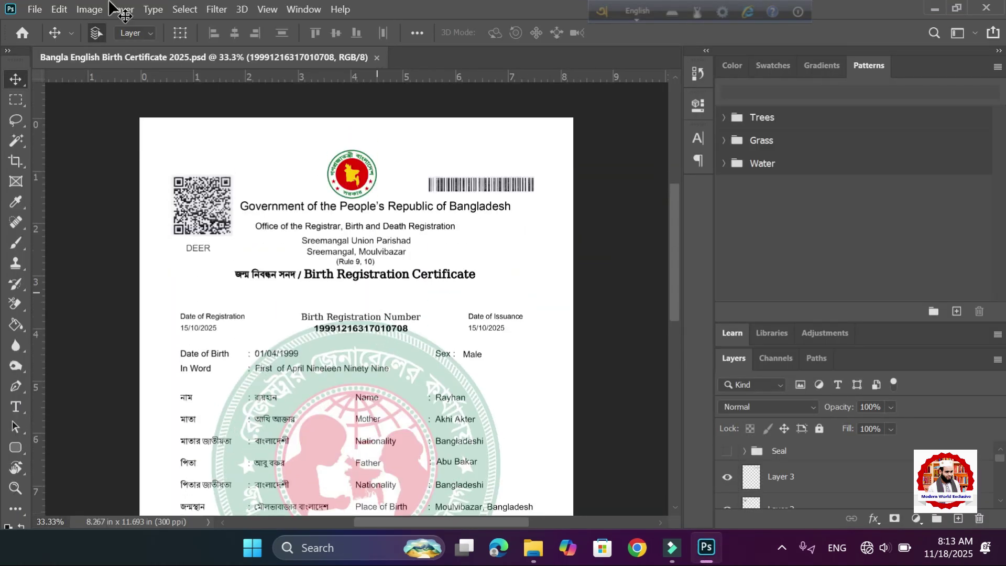
key("ctrl+plus")
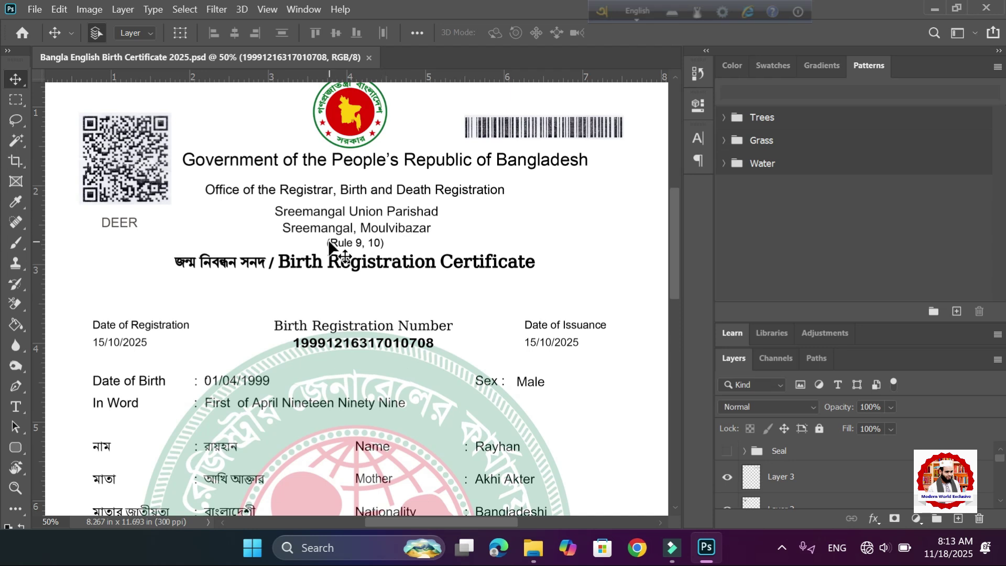
left_click(15, 407)
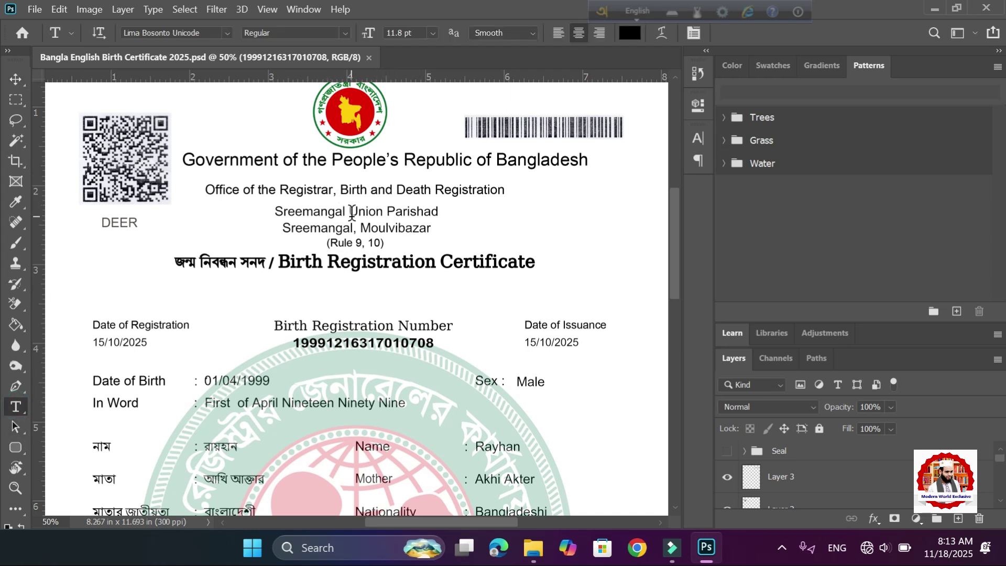
- Delete and retype 'Sreemangal' in the Union Parishad line, then commit the edit
left_click_drag(346, 214, 273, 216)
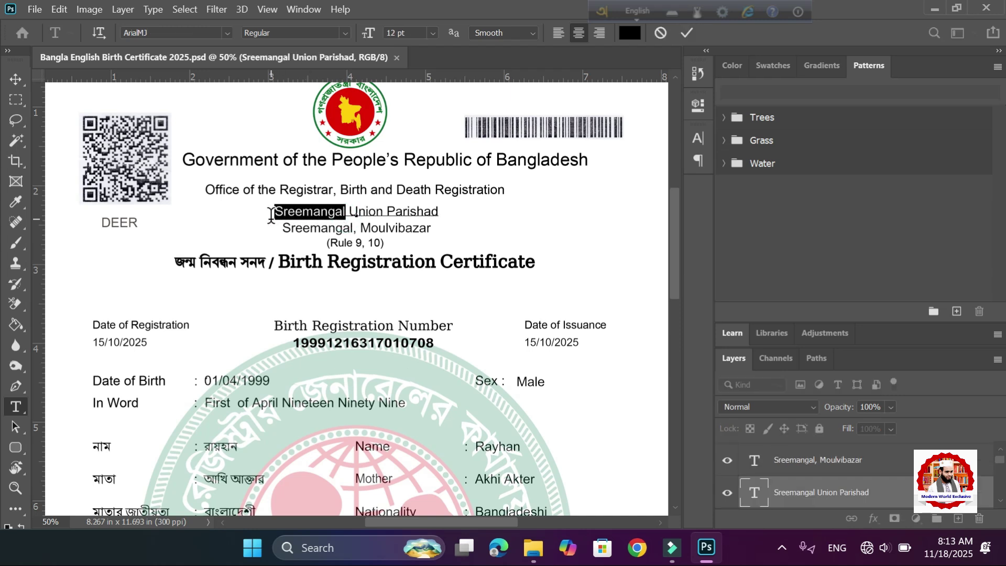
key("BackSpace")
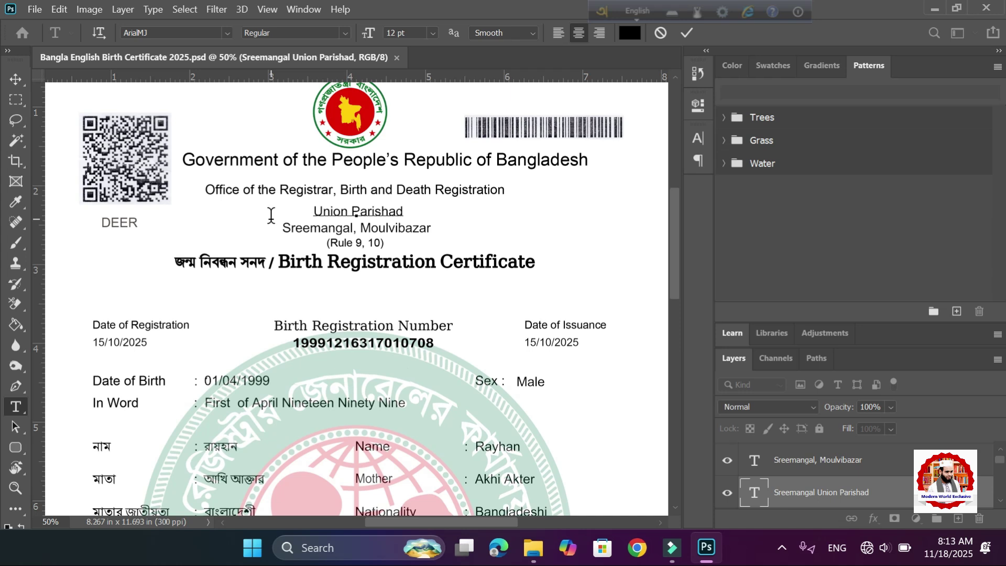
type("S")
type("ree")
type("mang ")
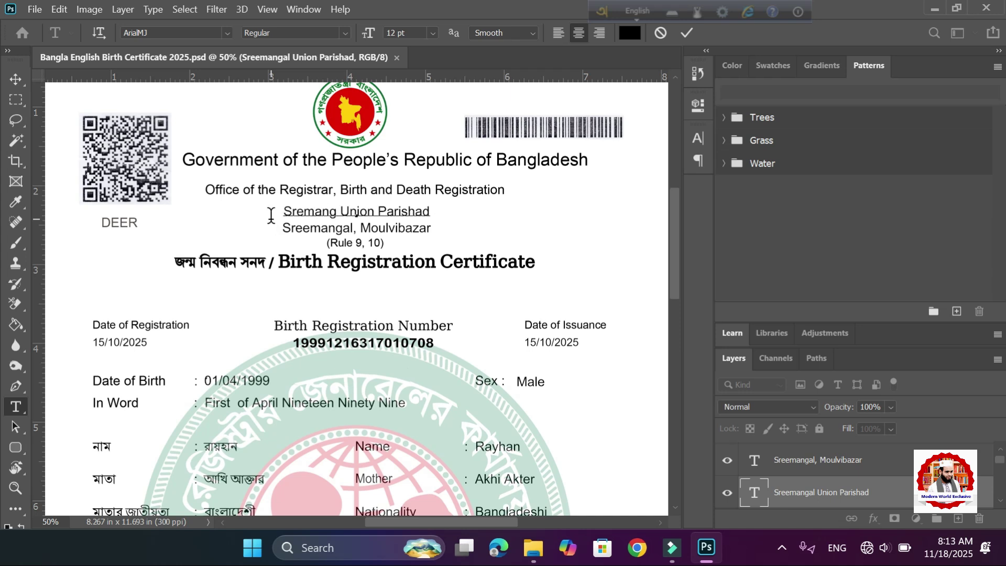
type("al")
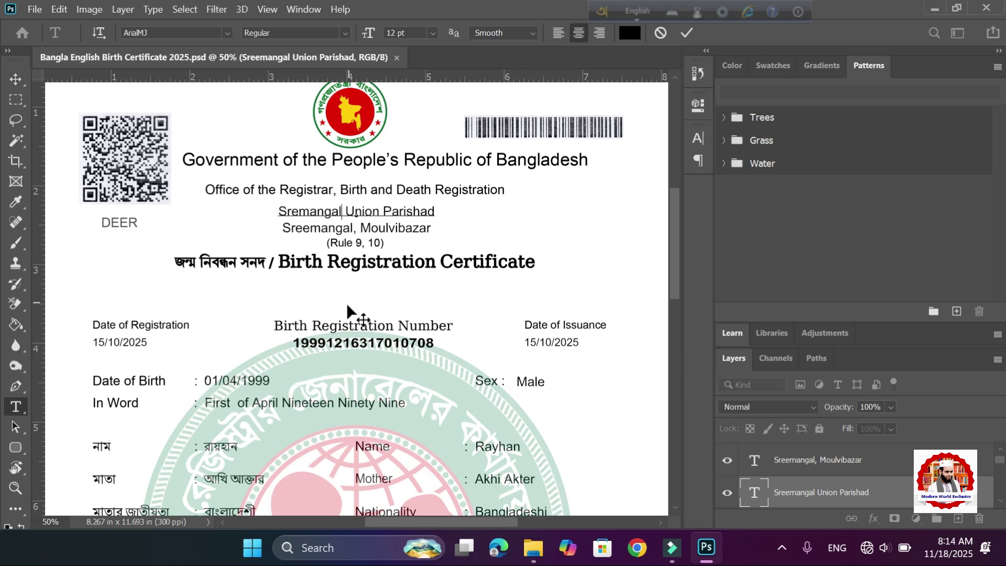
left_click(685, 34)
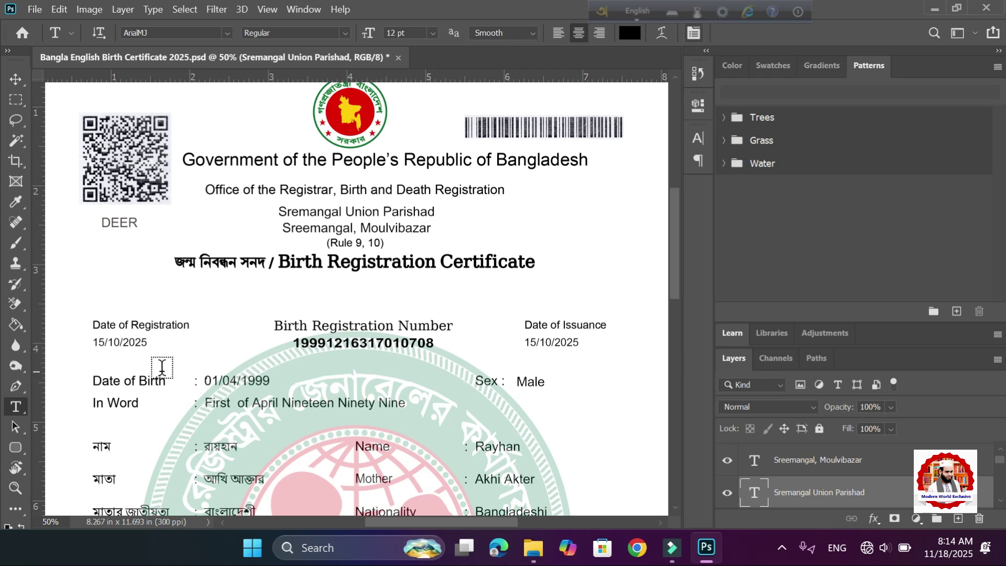
- Select Sreemangal in the Sreemangal, Moulvibazar line, then leave that line unchanged
left_click(309, 231)
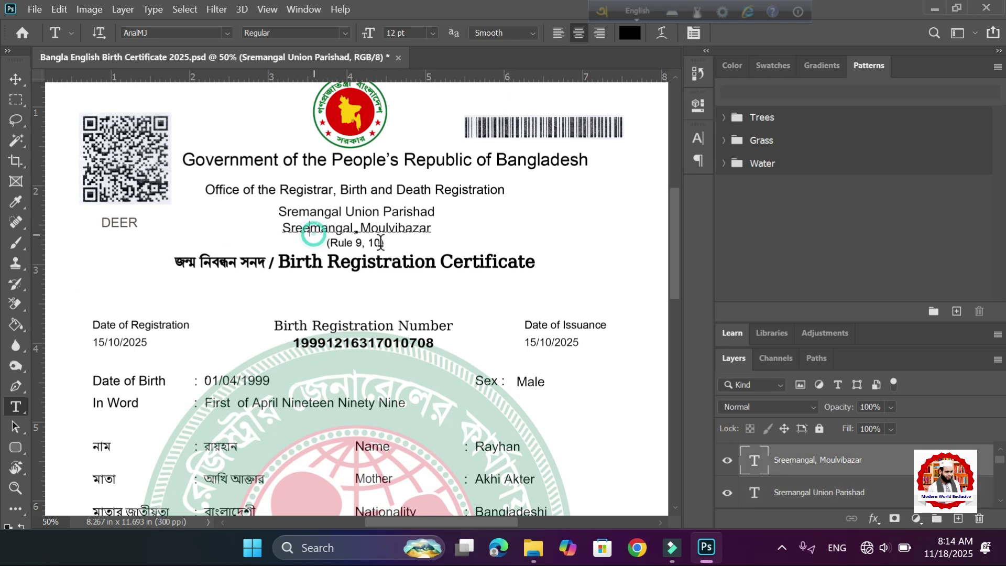
left_click_drag(282, 228, 356, 228)
left_click(389, 228)
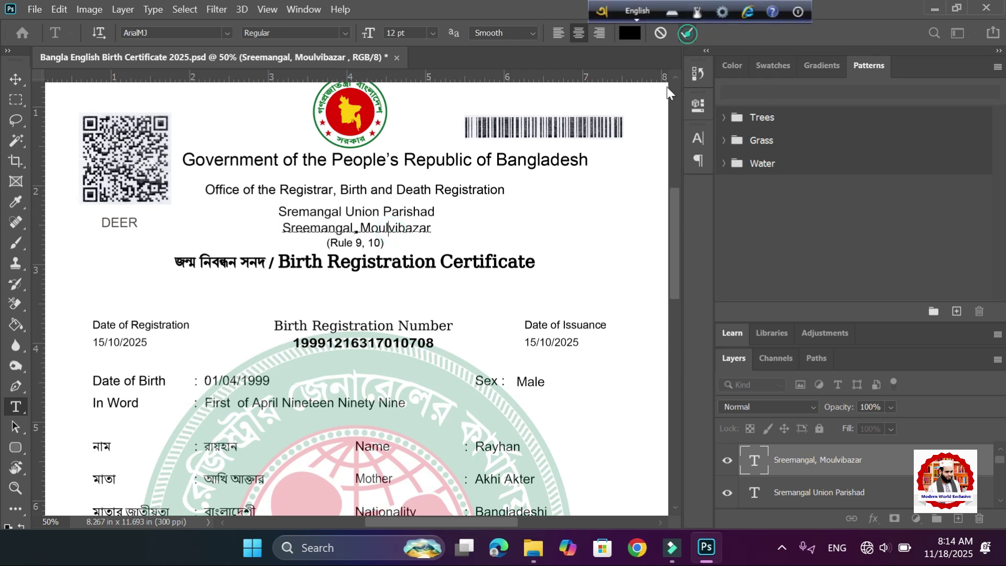
key("Escape")
scroll(315, 378, "down", 5)
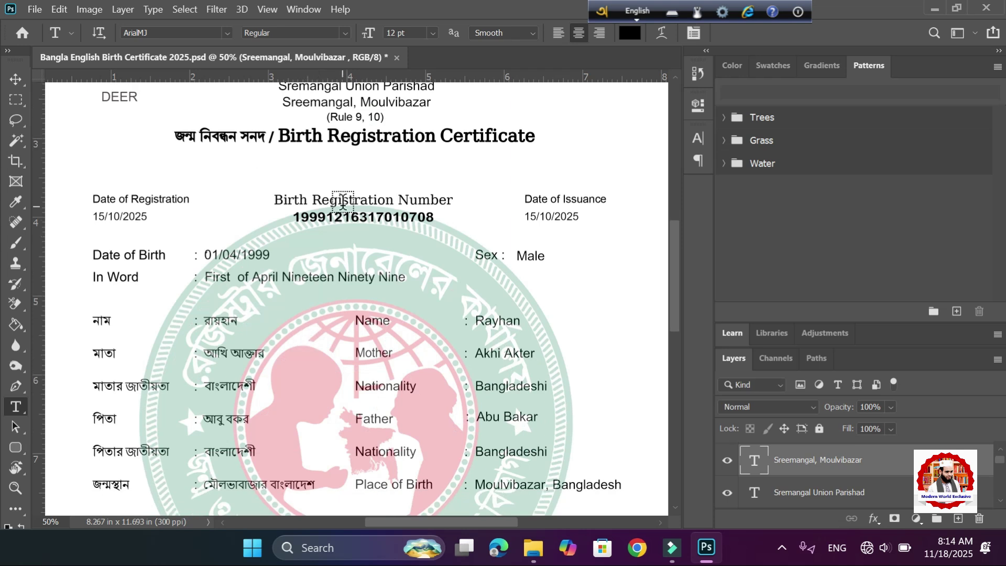
left_click(343, 223)
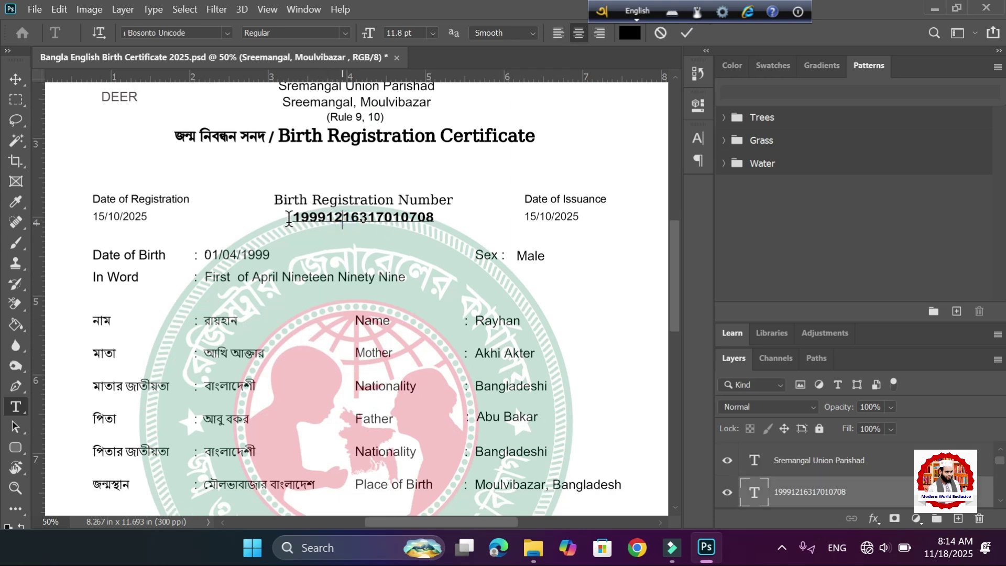
left_click_drag(293, 217, 435, 215)
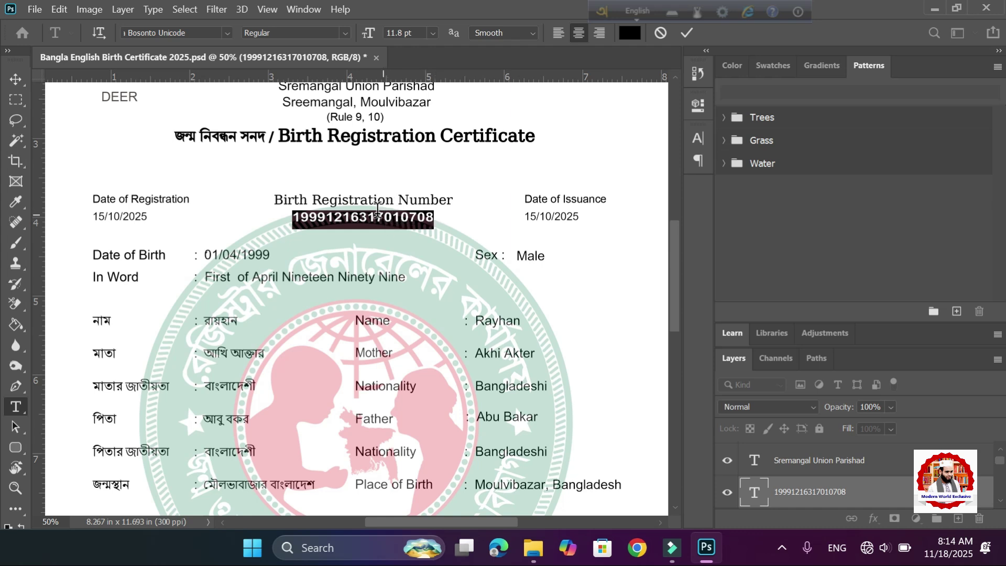
left_click(359, 212)
left_click(687, 33)
scroll(308, 359, "down", 3)
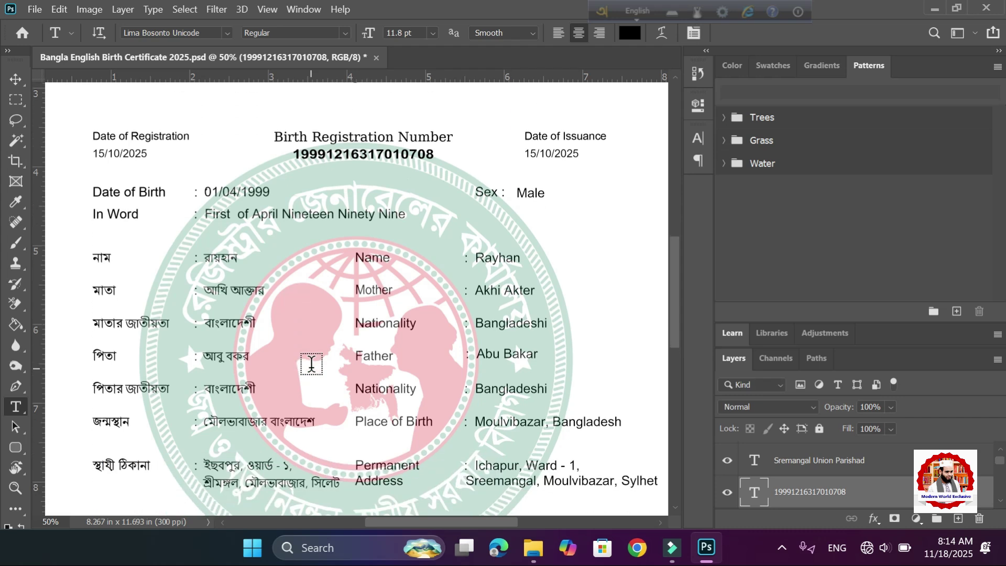
- Select the Bangla name রায়হান and show the Bijoy keyboard as a toolbar
left_click(207, 258)
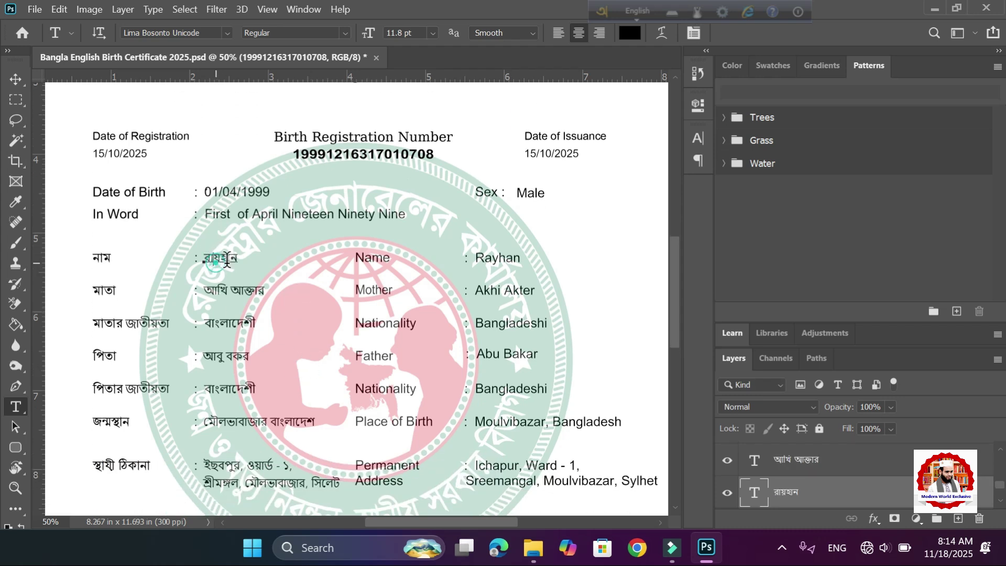
left_click_drag(202, 258, 248, 255)
left_click(792, 559)
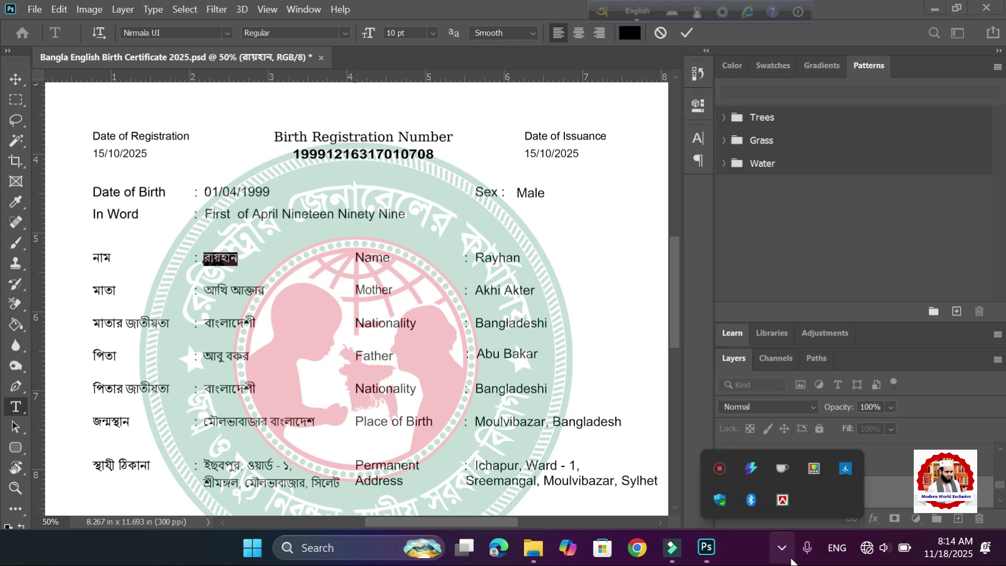
right_click(790, 496)
left_click(740, 463)
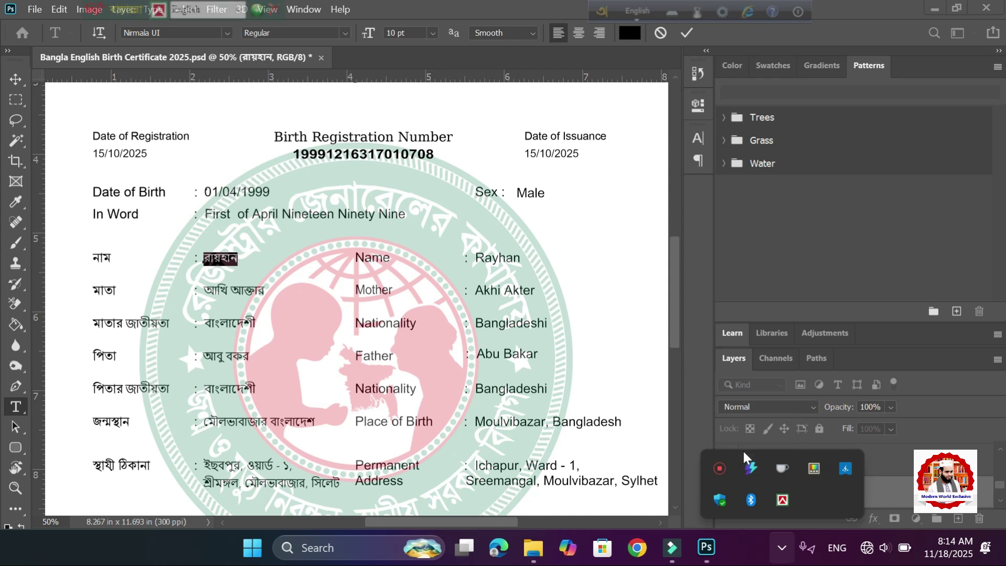
- Close the tray overflow and switch the Bangla keyboard layout to Unicode
left_click(515, 5)
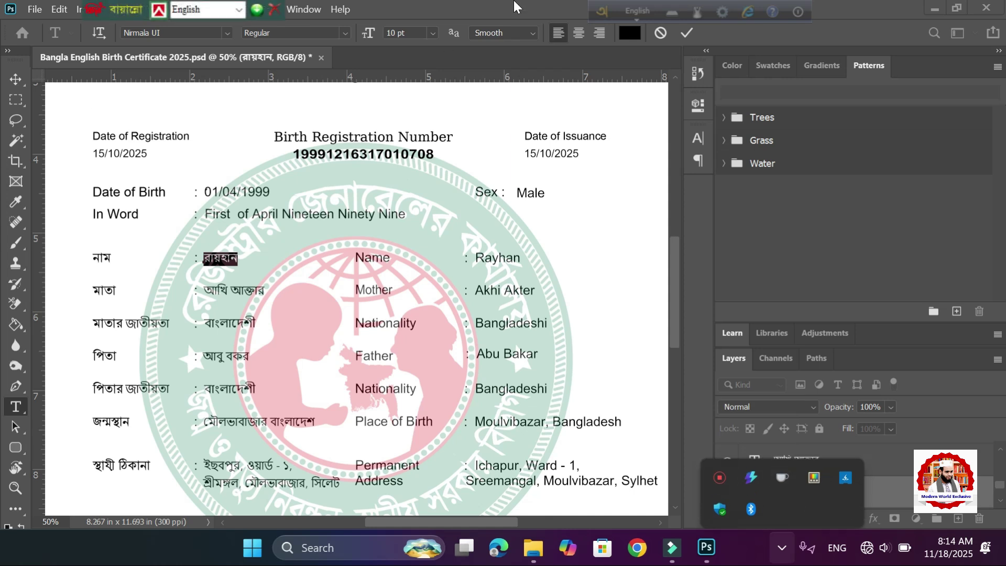
left_click(239, 10)
left_click(192, 49)
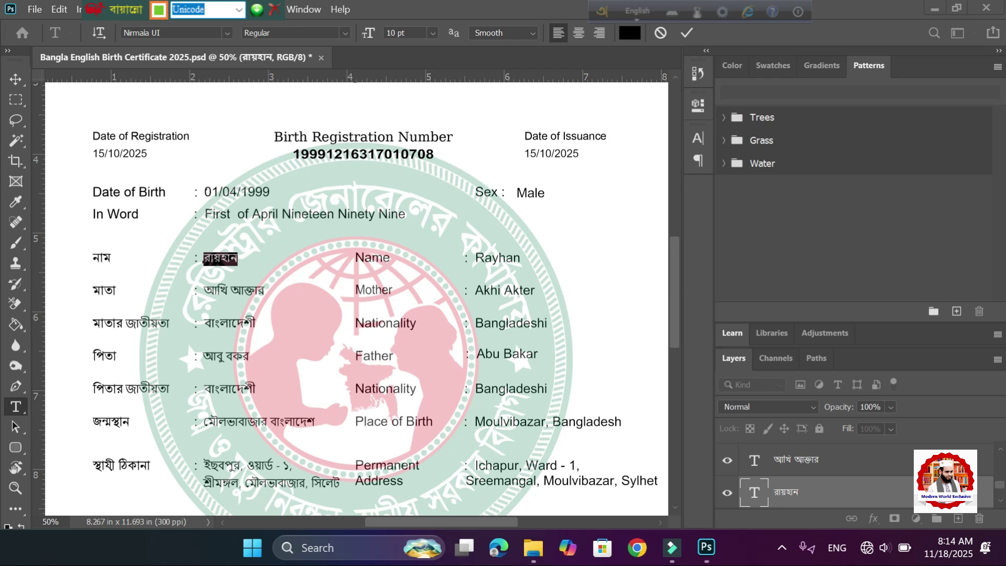
- Select the Bangla name রায়হান, try typing আতি, then undo it
left_click(224, 260)
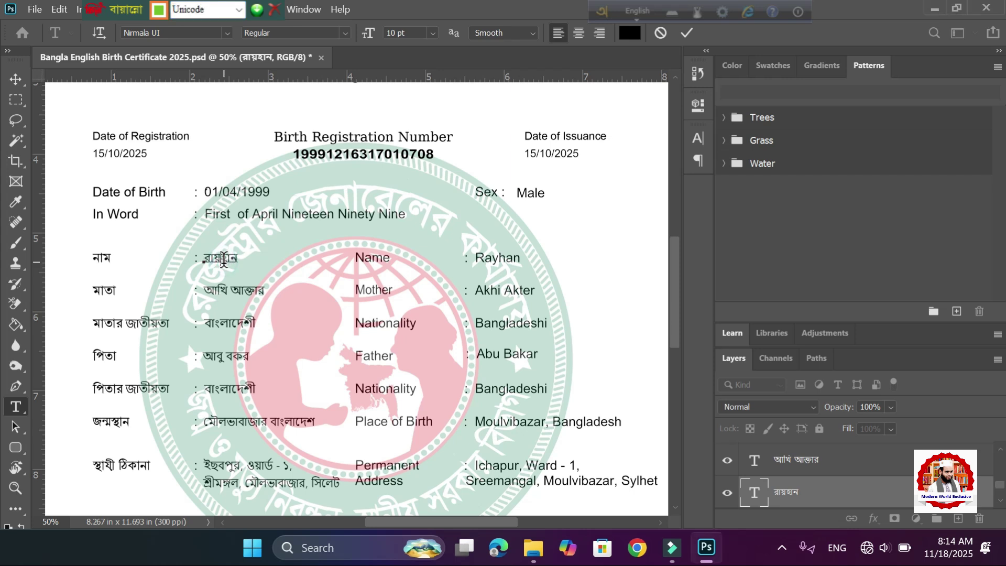
left_click_drag(207, 258, 250, 258)
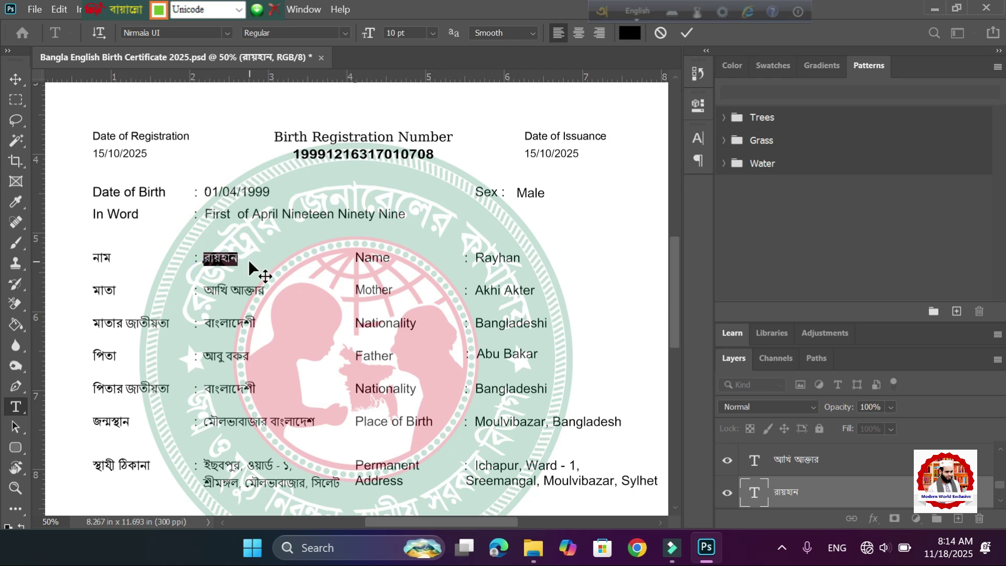
left_click(249, 263)
key("ctrl+a")
type("আতি")
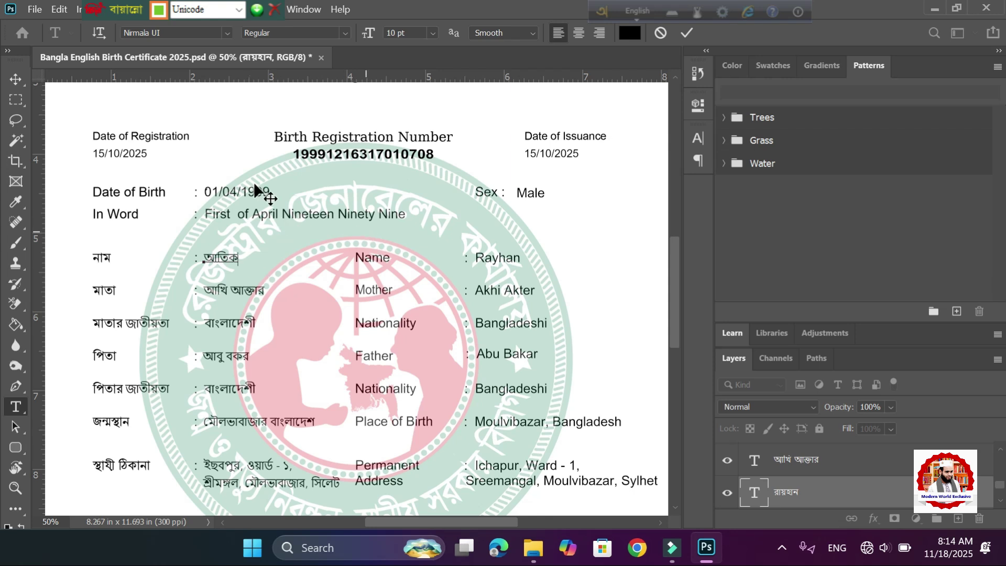
key("ctrl+z")
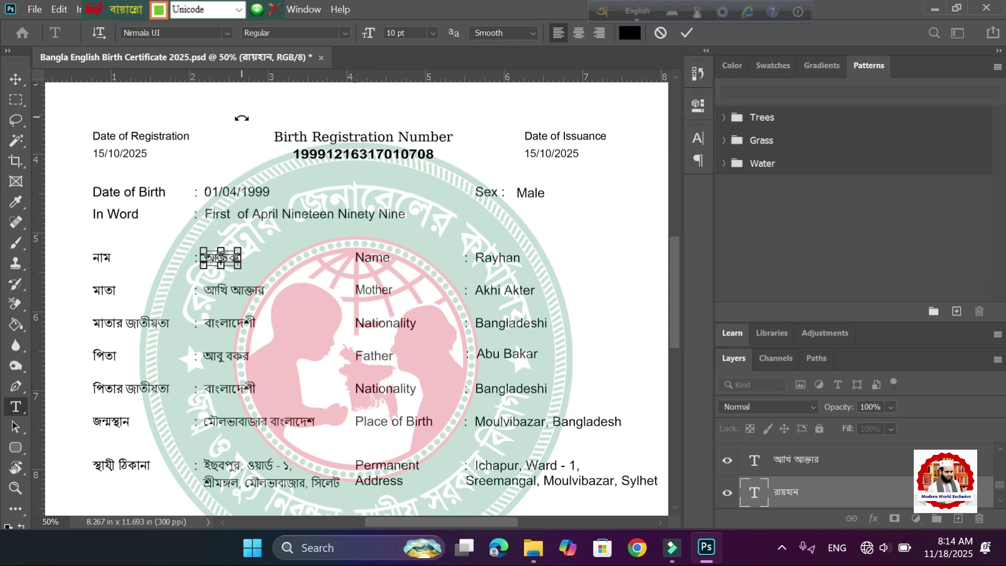
- Switch the Bangla keyboard layout to Bijoy Classic and hide the floating toolbar
left_click(239, 9)
left_click(204, 38)
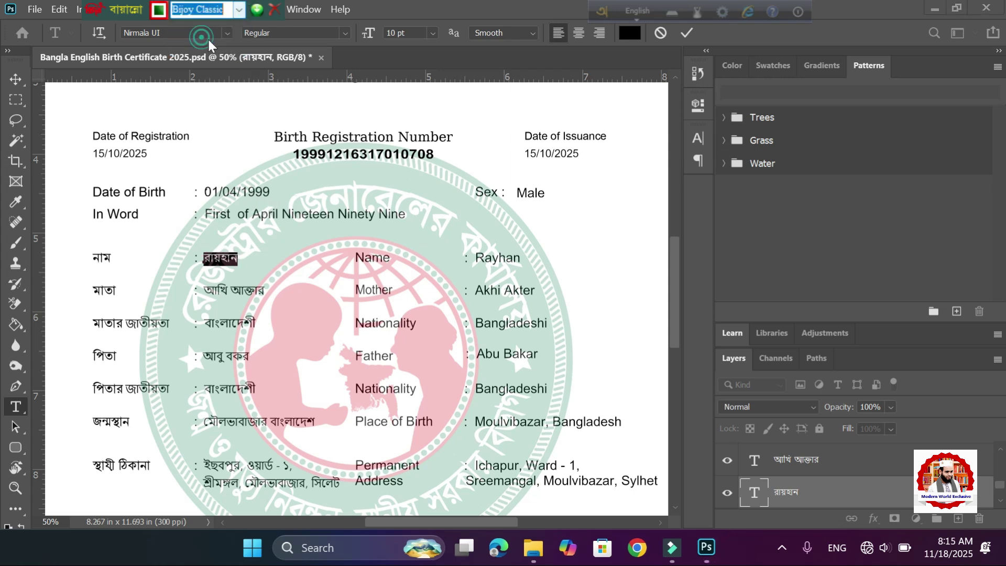
left_click(258, 10)
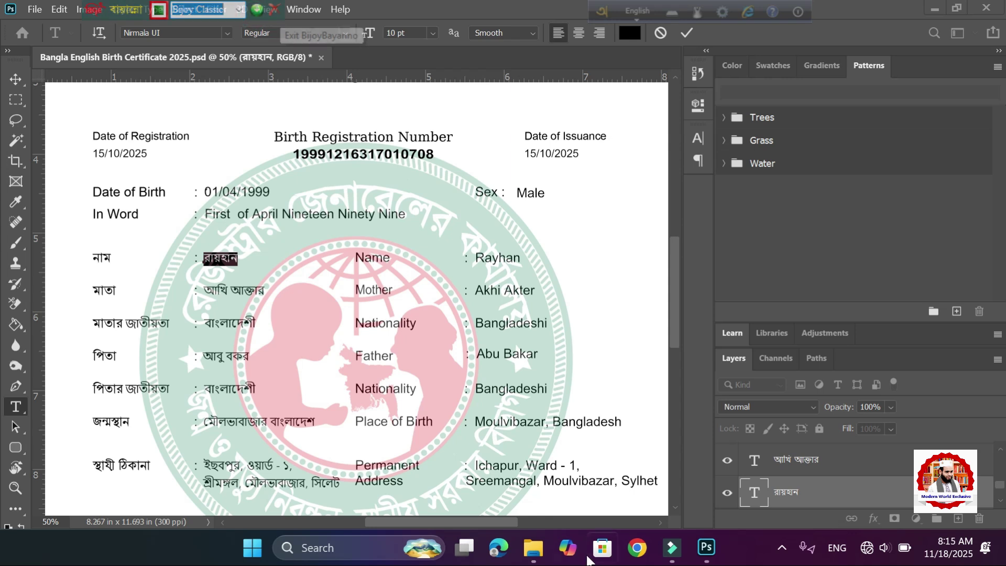
- Check Bijoy's tray options, then switch typing from English to Bangla
left_click(782, 549)
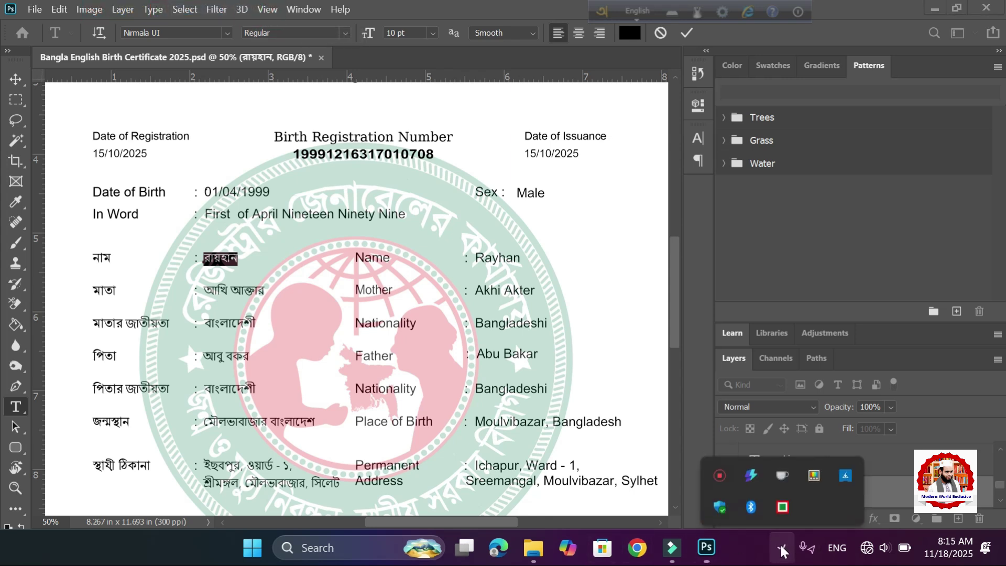
right_click(788, 499)
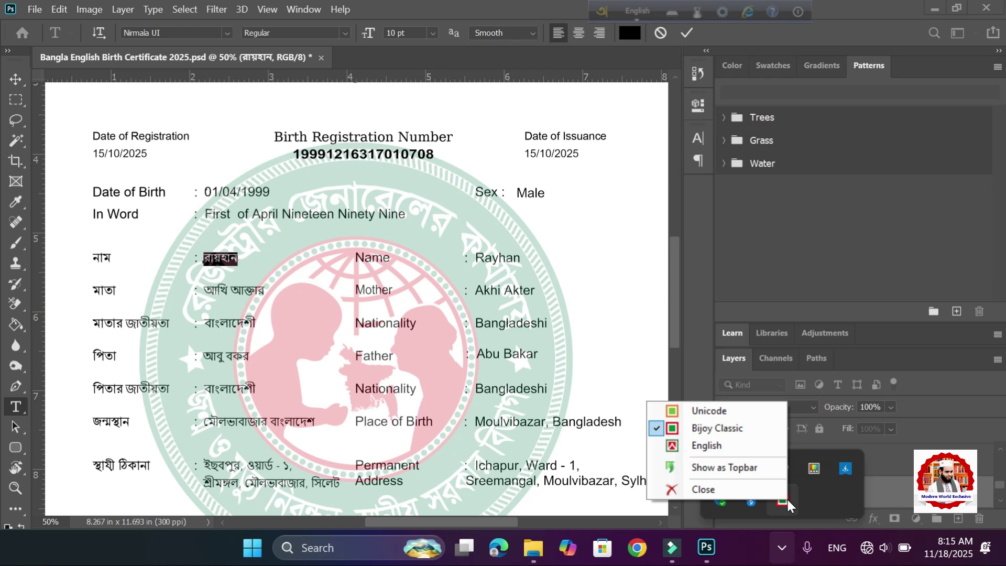
left_click(832, 499)
left_click(343, 549)
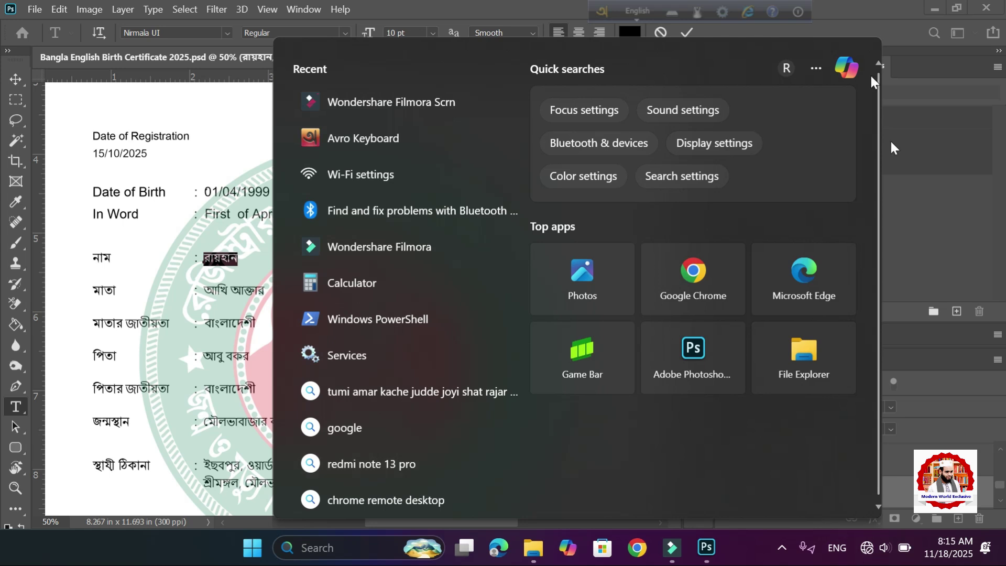
left_click(477, 12)
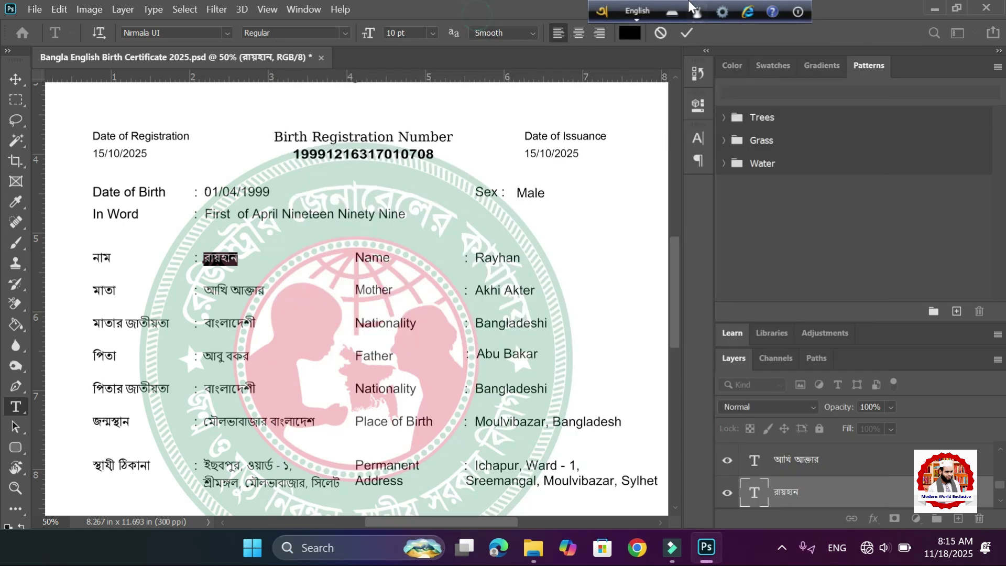
left_click(625, 7)
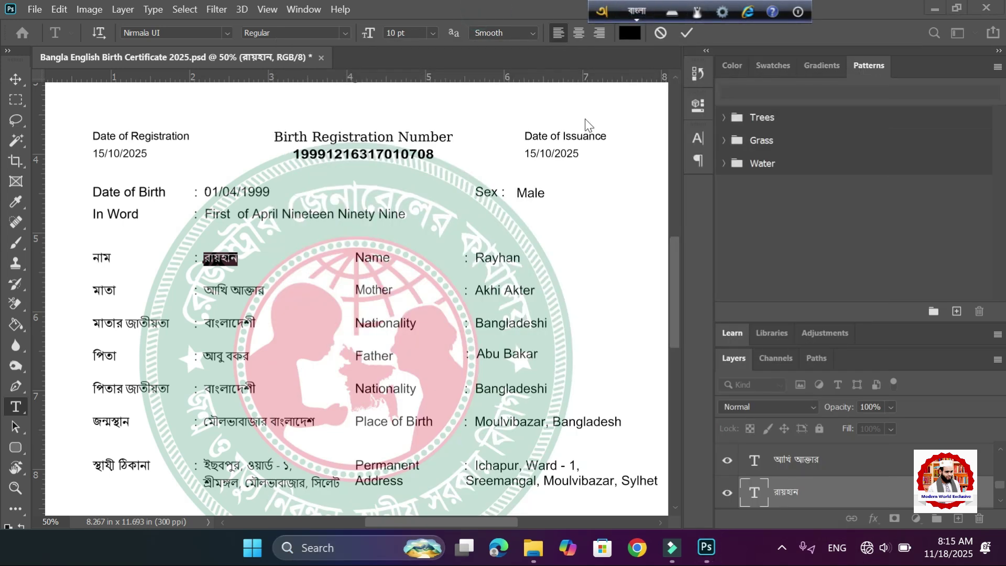
left_click(222, 258)
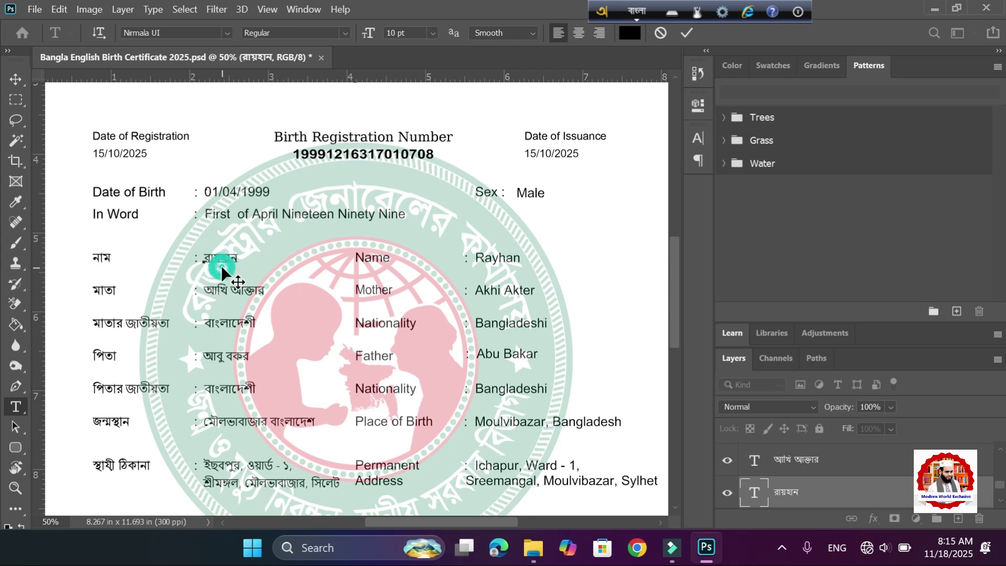
- Replace রায়হান with আতিক by typing phonetically, then switch input back to English
double_click(222, 258)
type("a")
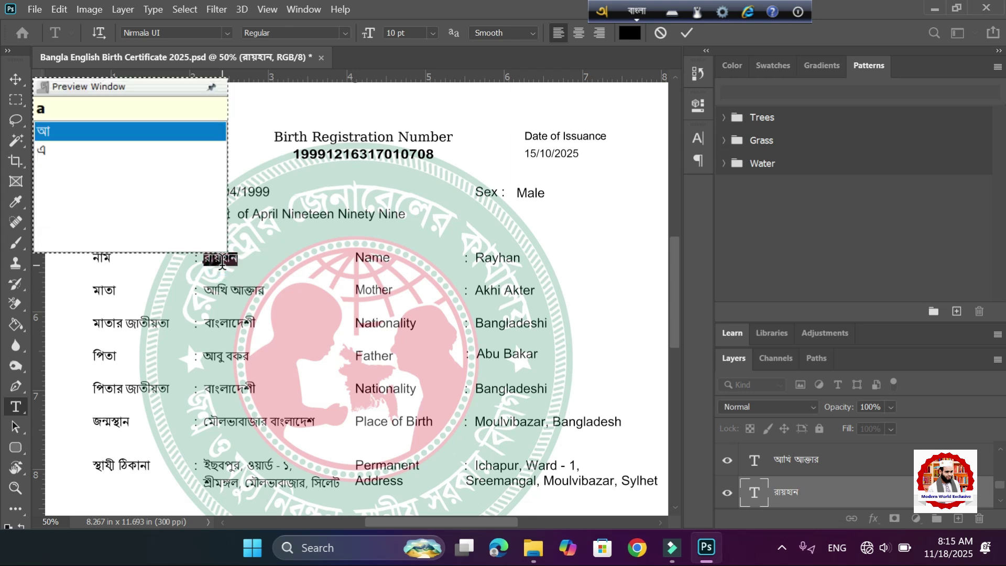
type("ij")
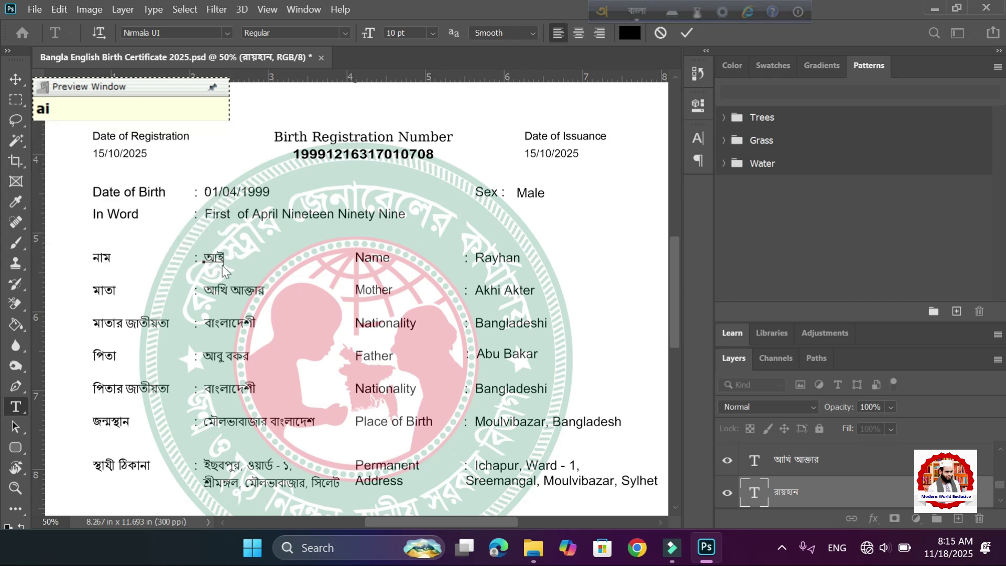
key("BackSpace")
key("BackSpace")
type("tk")
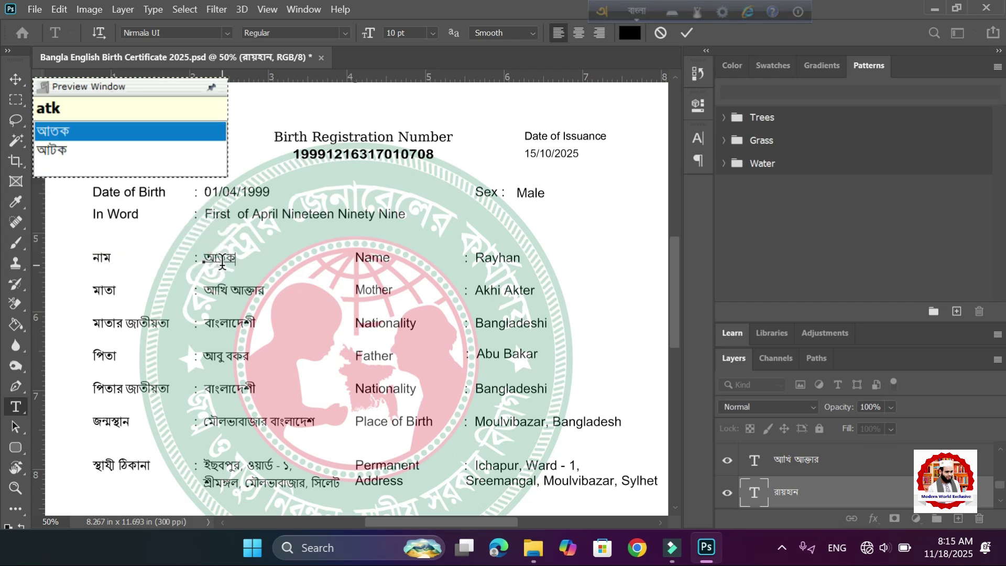
key("BackSpace")
key("BackSpace")
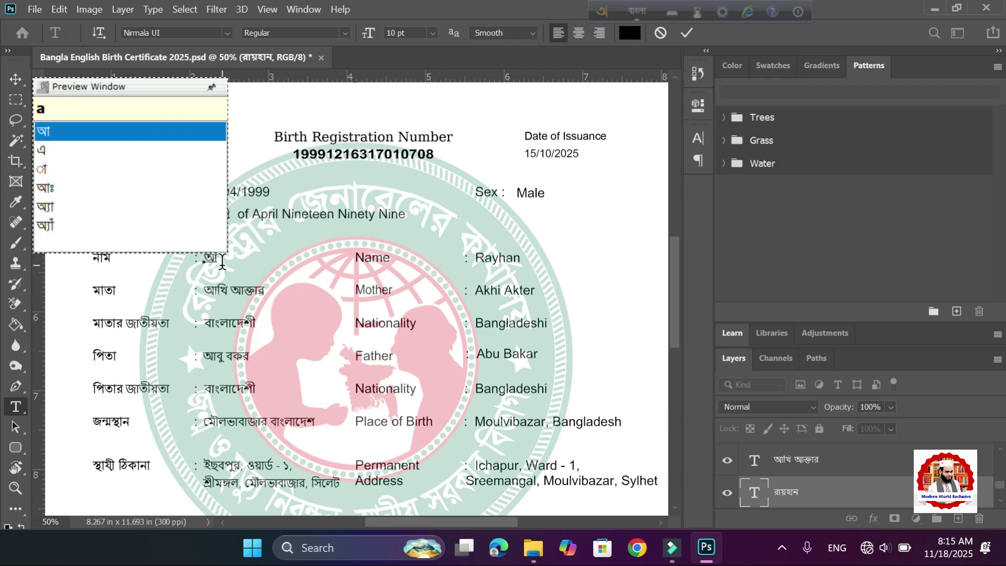
type("tij")
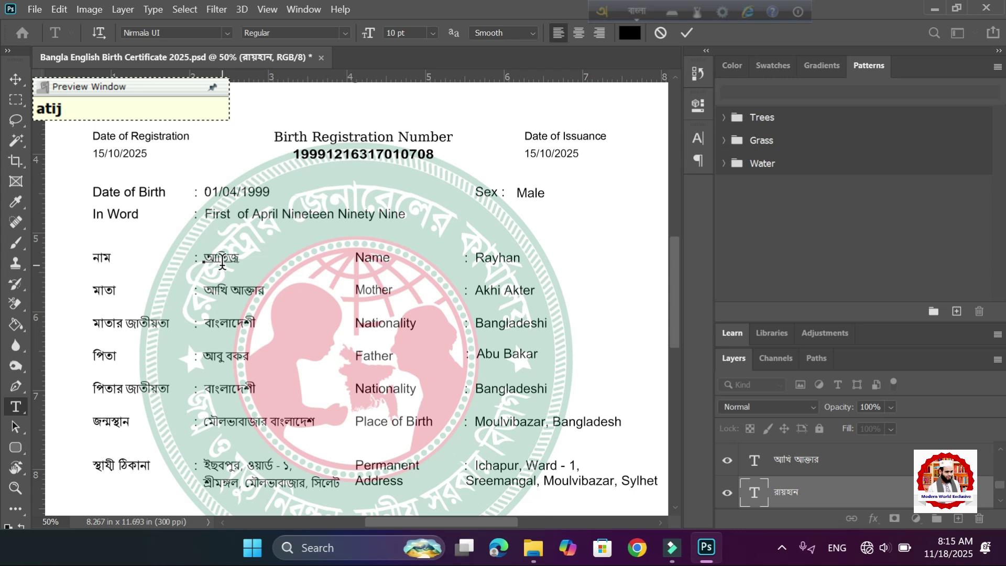
key("BackSpace")
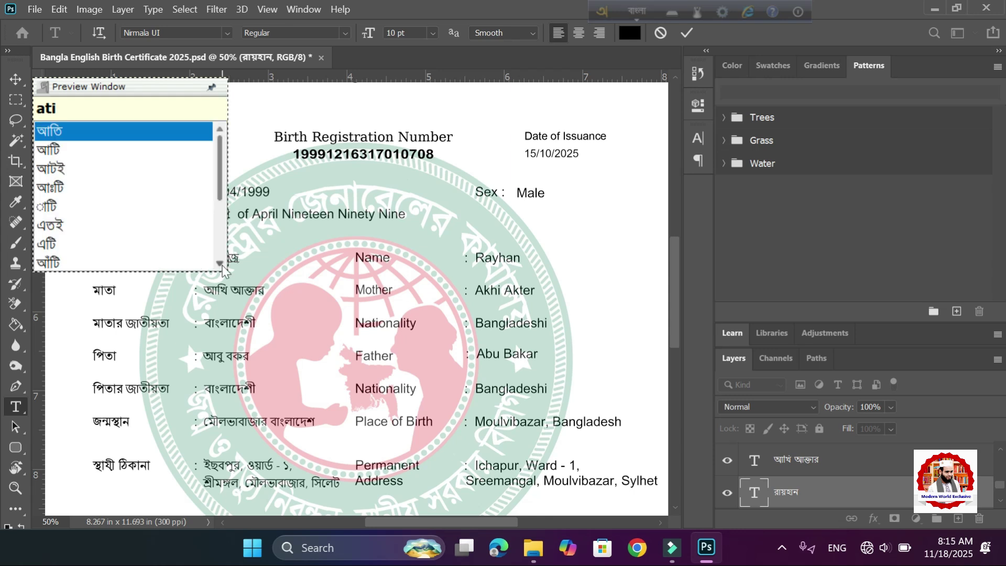
type("k")
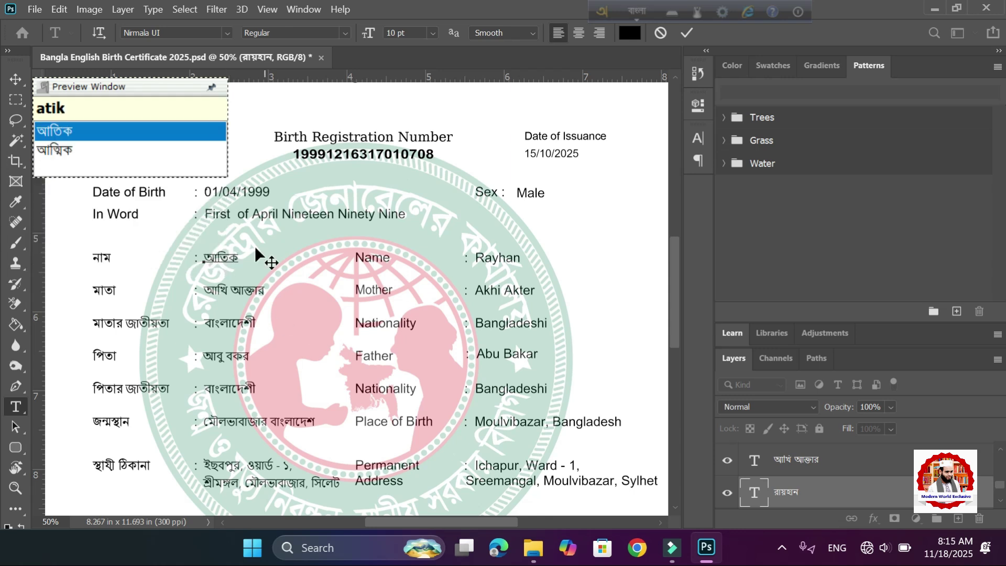
left_click(639, 13)
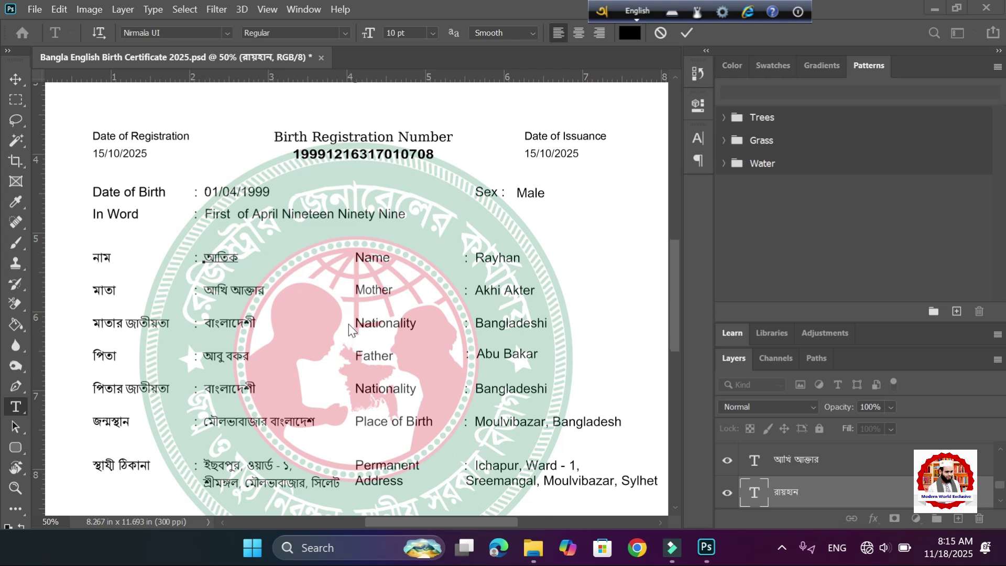
scroll(349, 314, "down", 5)
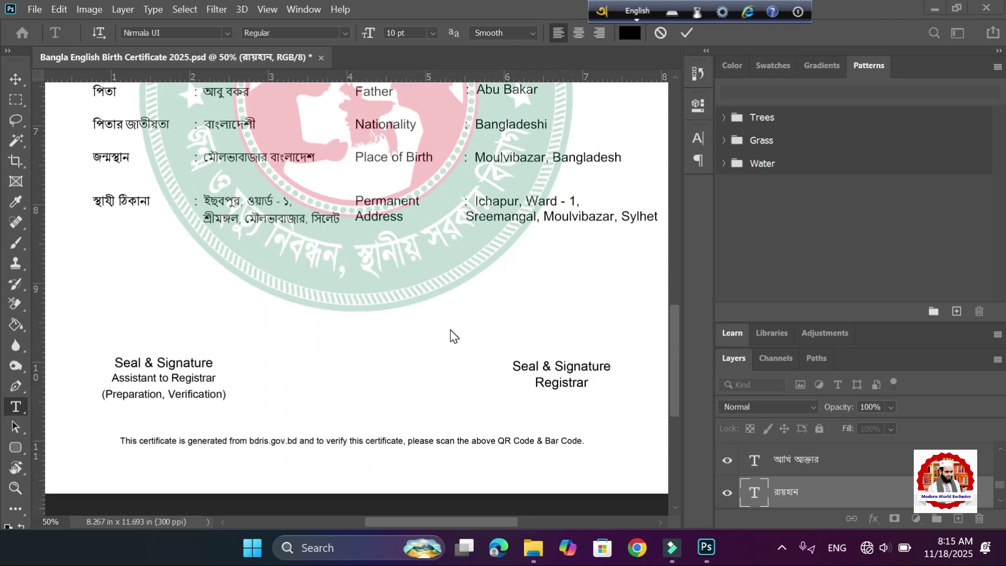
scroll(446, 309, "up", 2)
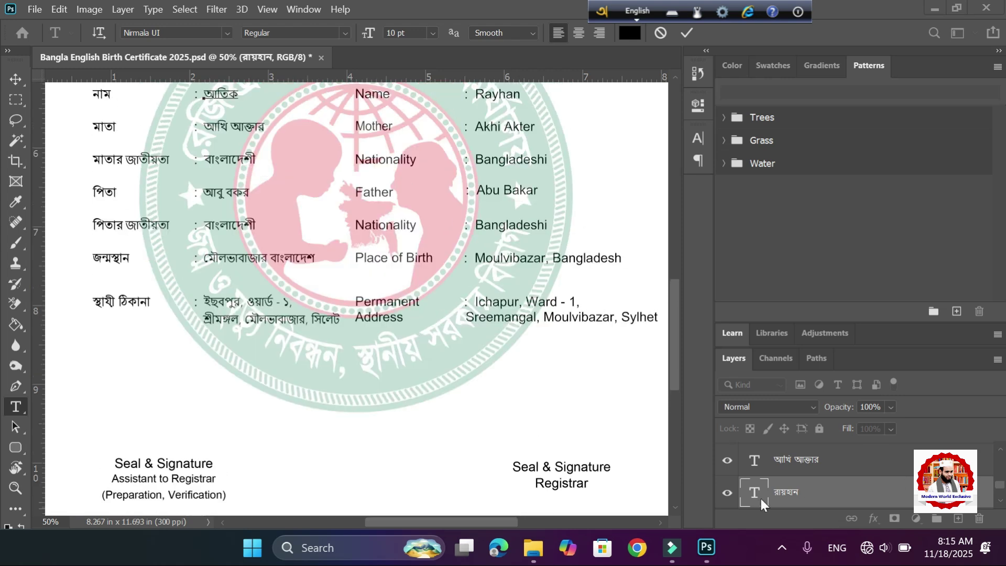
scroll(839, 461, "up", 5)
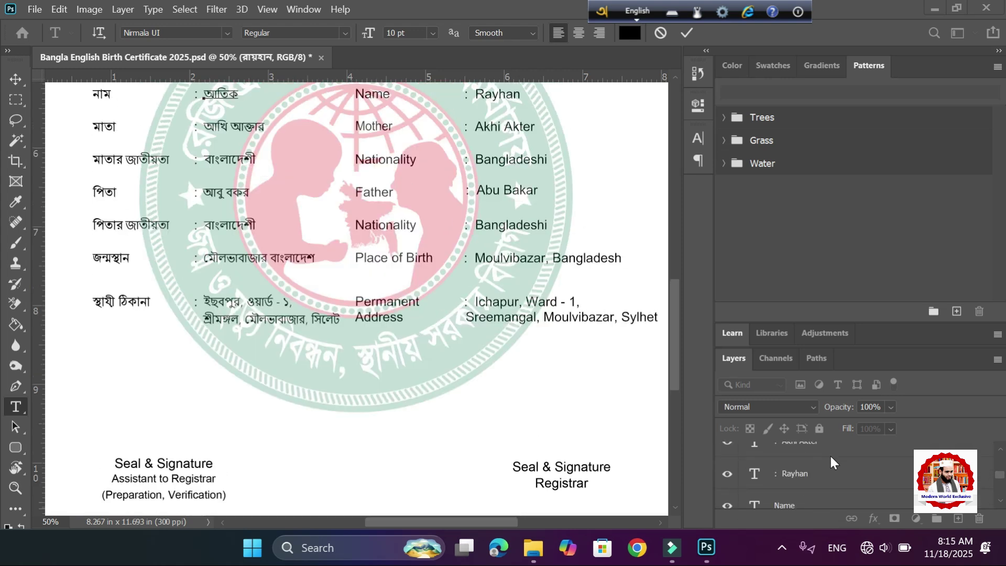
scroll(817, 458, "up", 10)
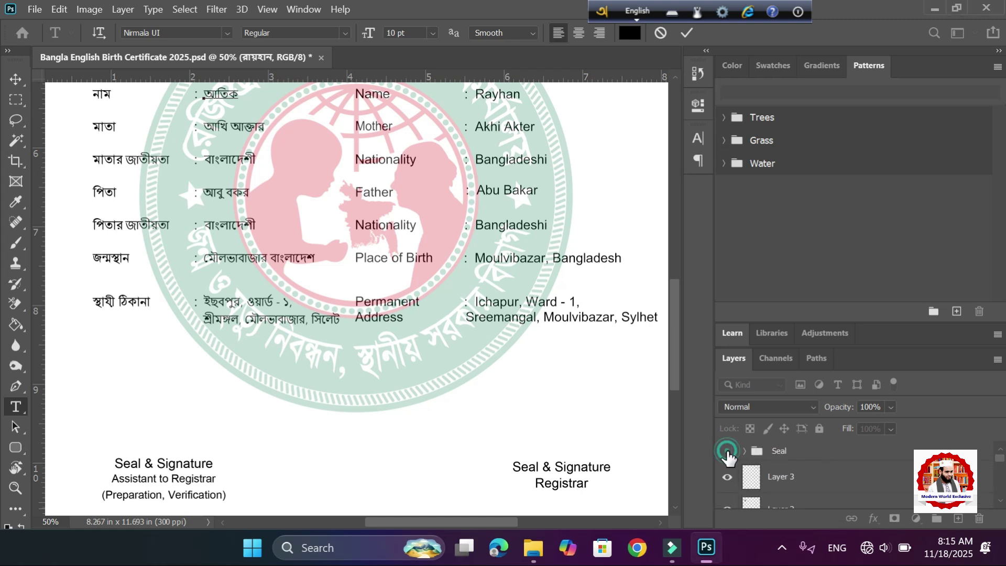
- Turn on the Seal group to show the seals and signatures across the certificate
left_click(729, 459)
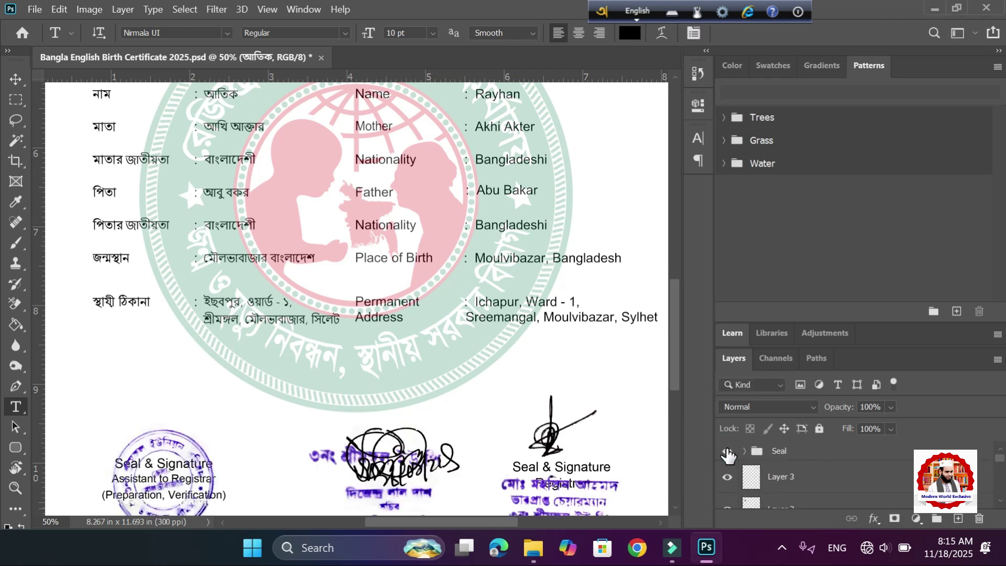
scroll(394, 309, "down", 3)
scroll(393, 309, "down", 2)
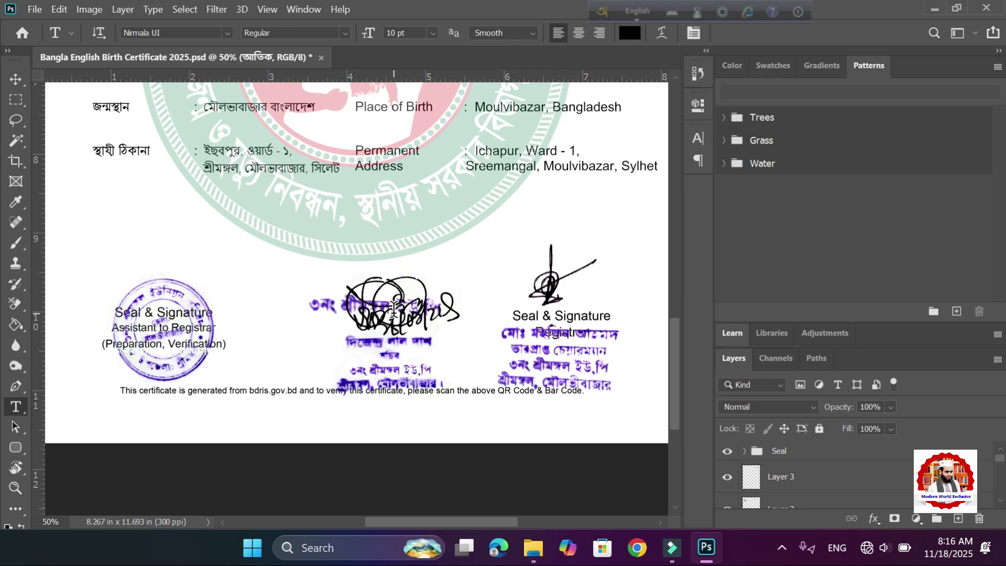
scroll(459, 378, "up", 3)
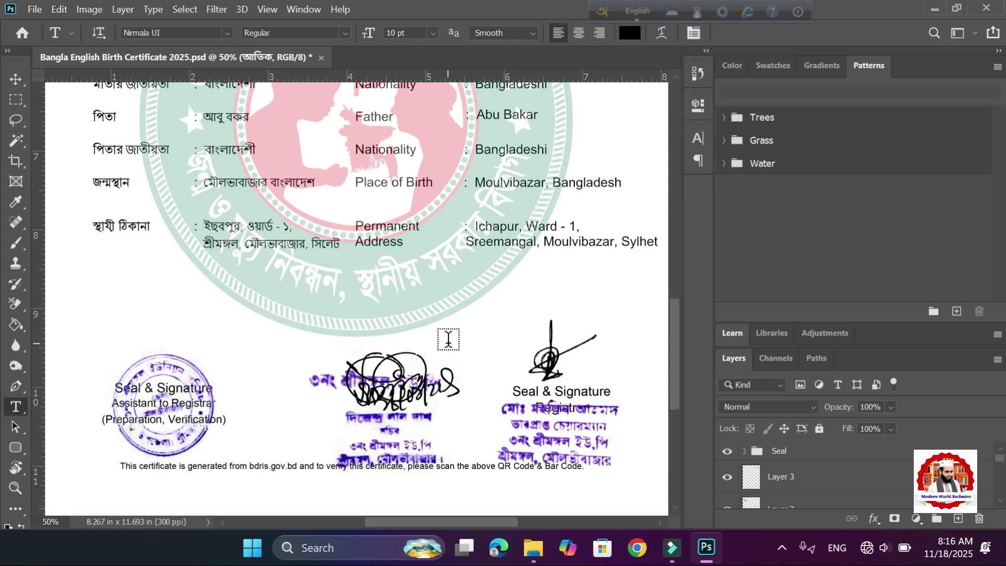
scroll(448, 339, "up", 10)
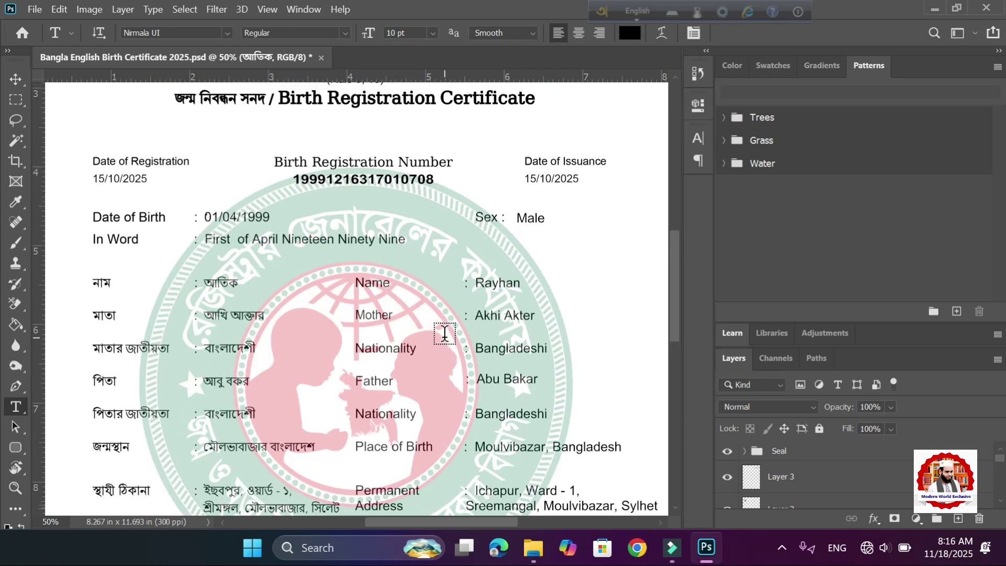
scroll(445, 334, "up", 3)
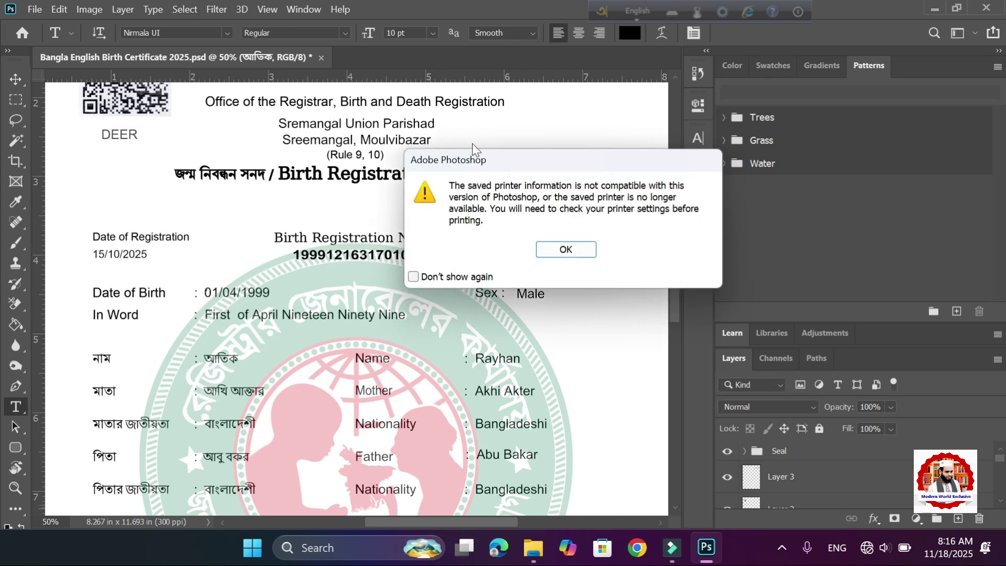
- Dismiss the printer compatibility warning and close Print Settings without printing
left_click(574, 249)
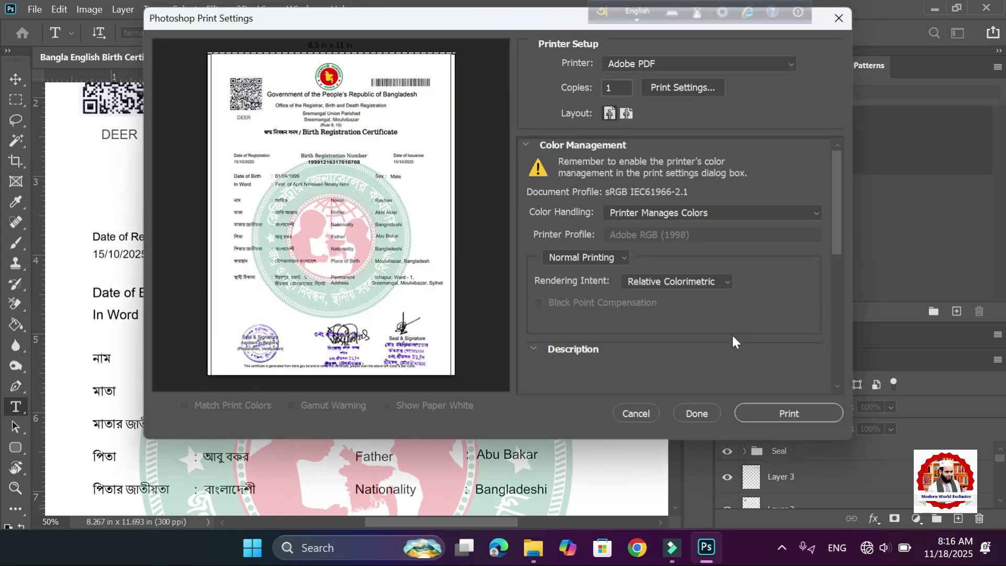
left_click(838, 18)
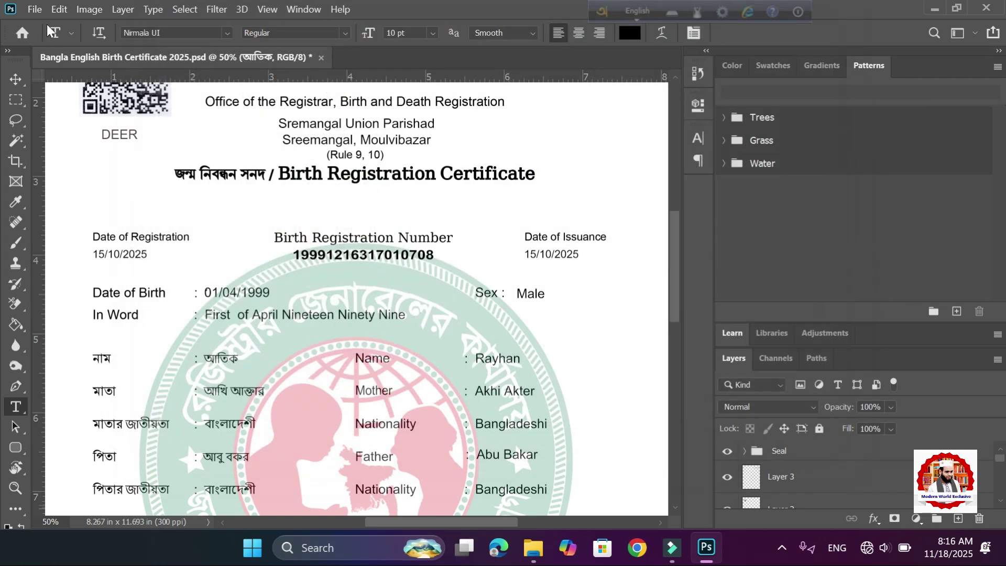
left_click(90, 9)
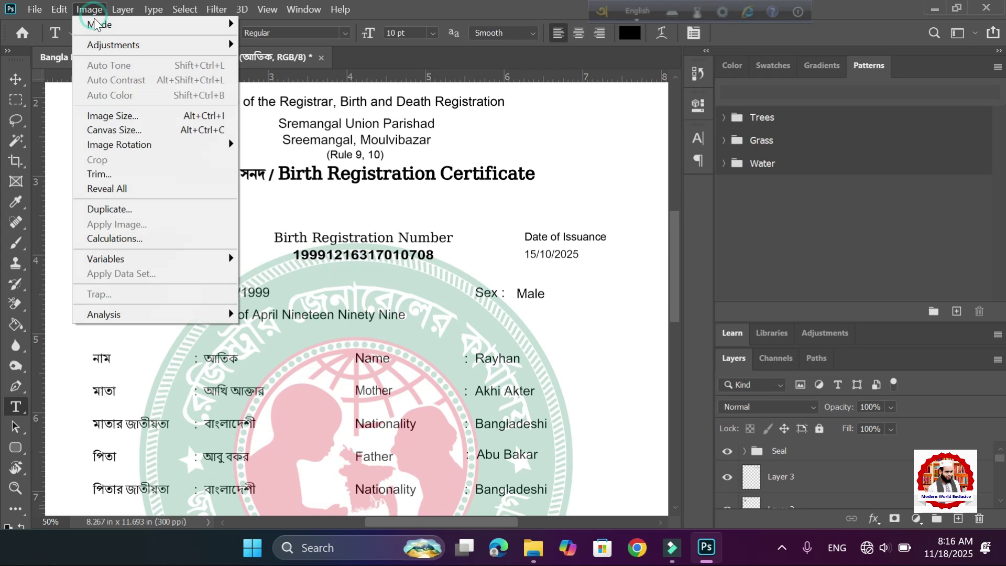
- Check Image Size reads 8.267 × 11.693 in at 300 pixels/inch, cancel, and minimize Photoshop
left_click(112, 115)
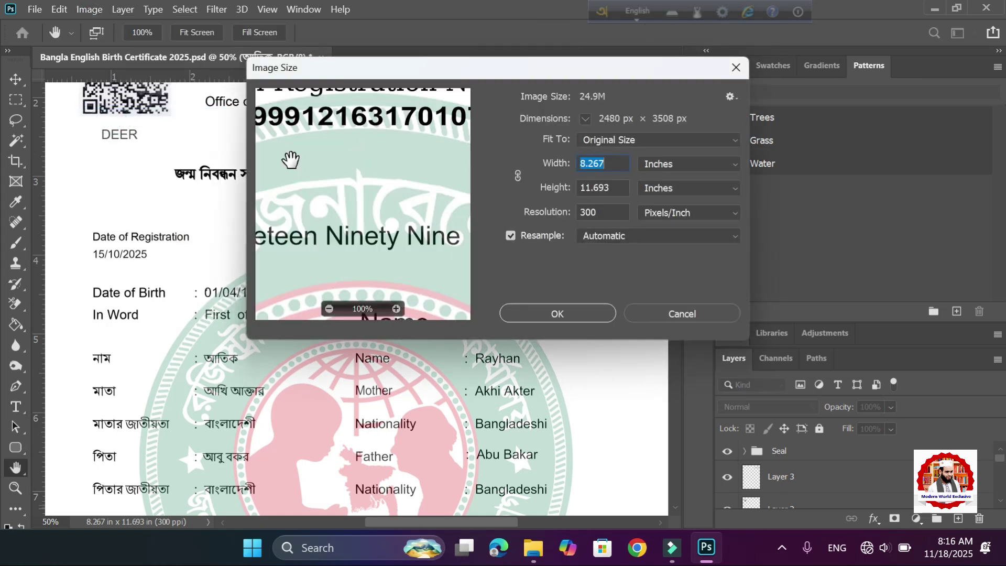
left_click(615, 213)
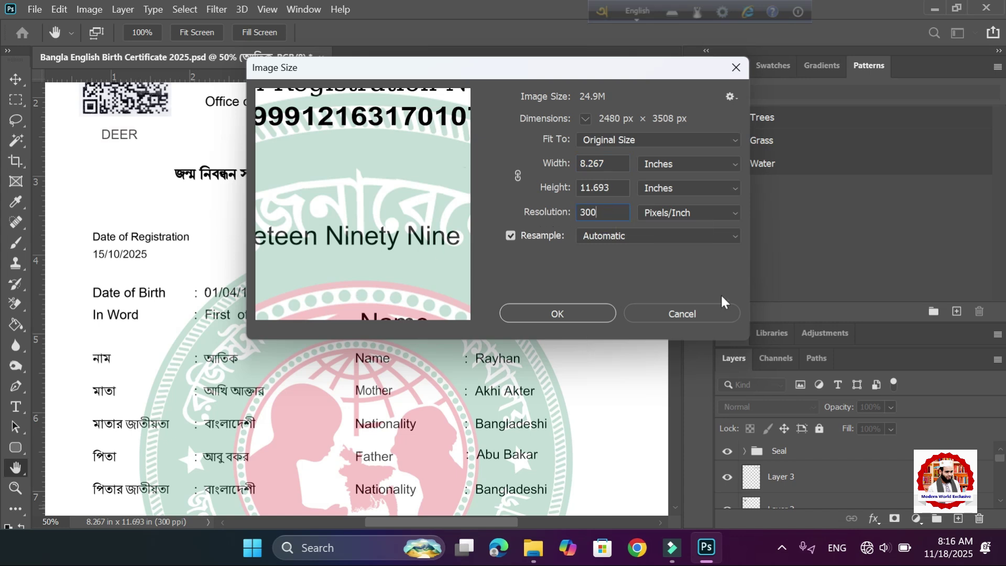
left_click(702, 320)
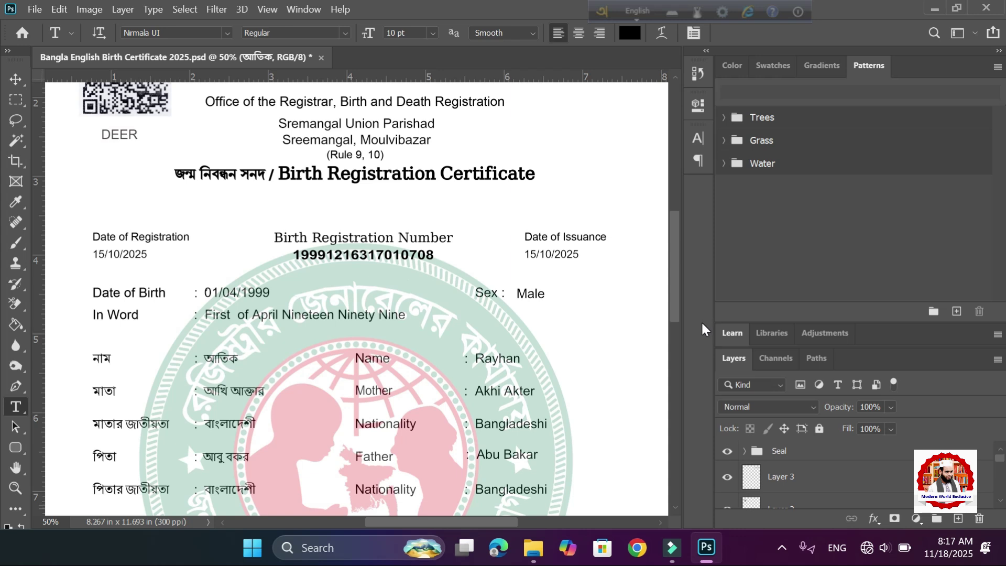
left_click(934, 8)
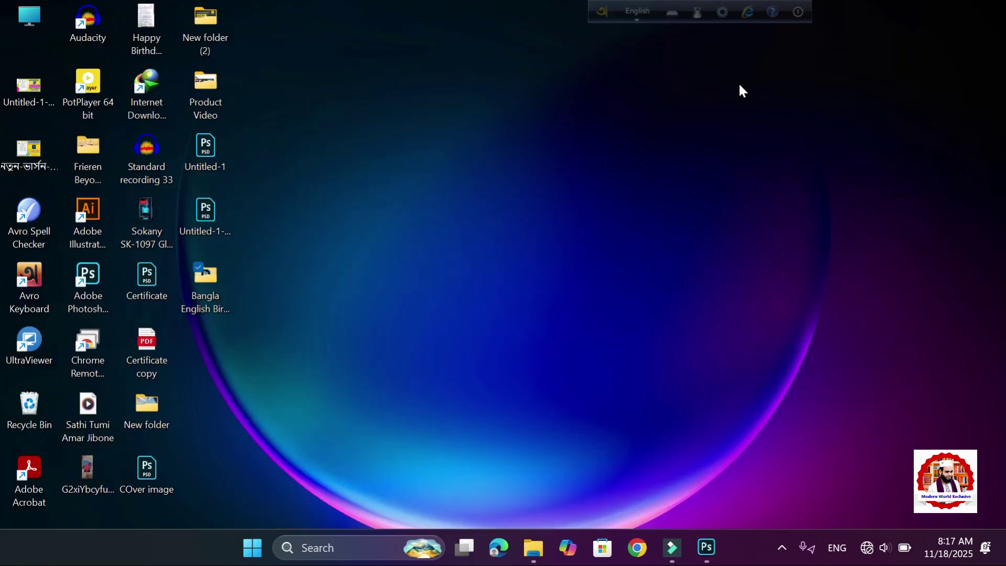